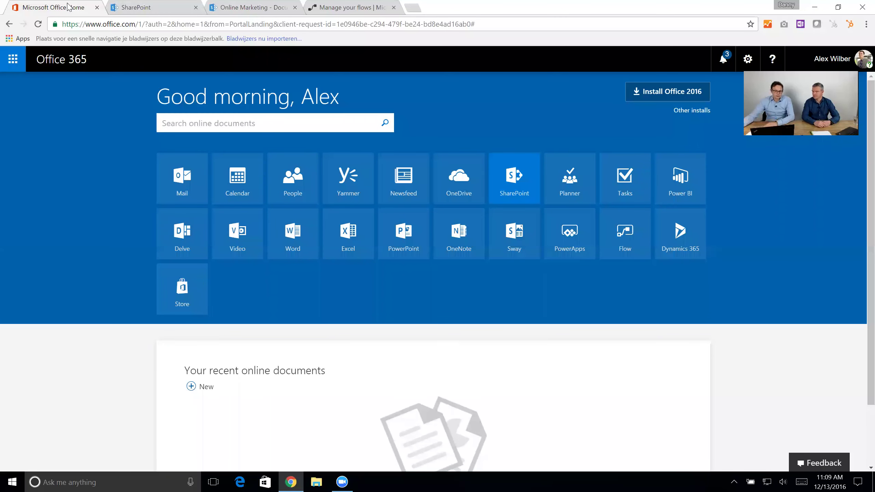
Go to SharePoint and open the Documents library of the Online Marketing site.
click(504, 192)
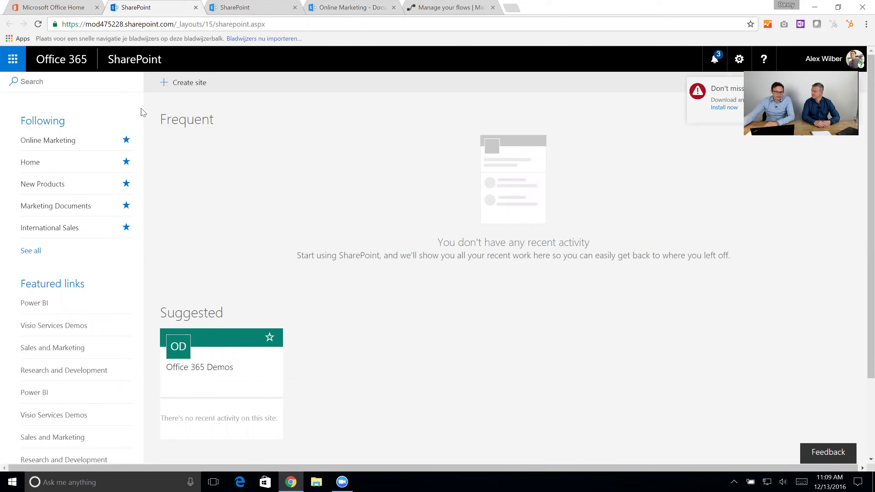
click(73, 140)
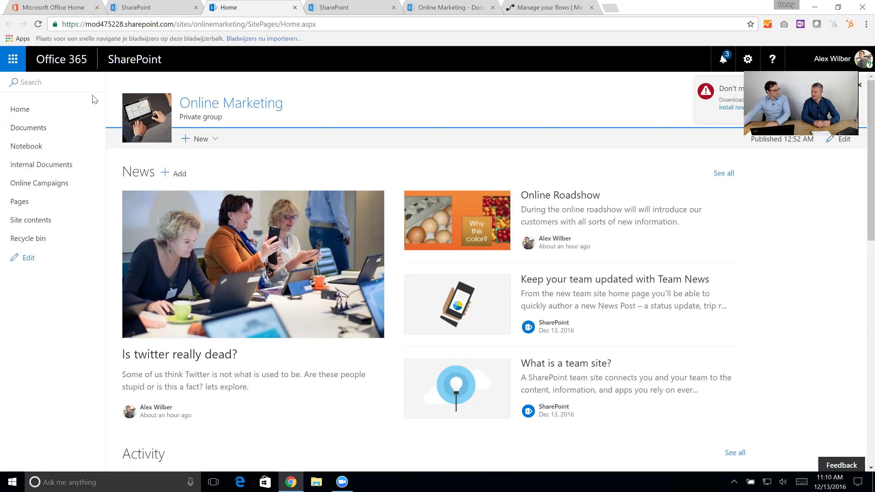
click(58, 128)
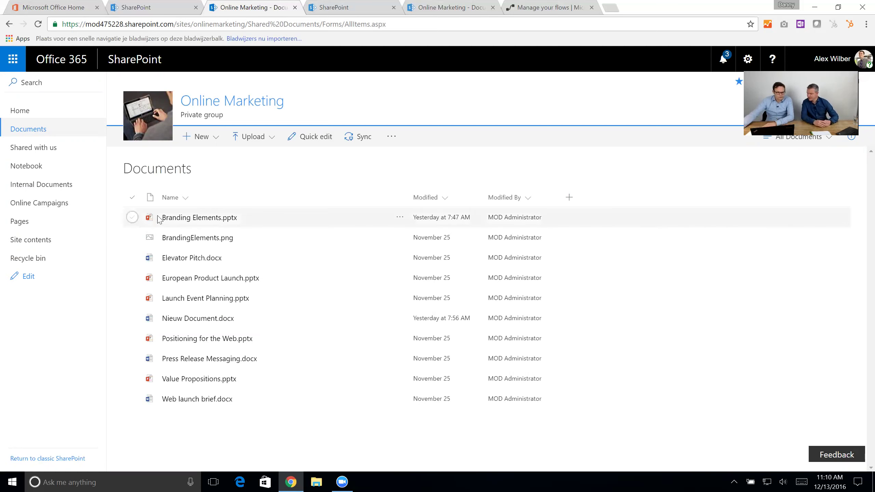
Open the details of Branding Elements.pptx and examine its preview, properties and recent activity.
click(132, 218)
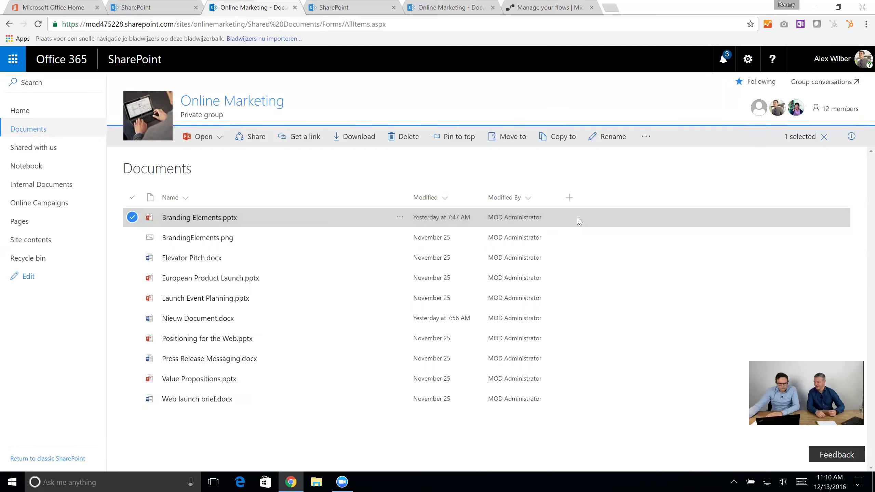
click(852, 138)
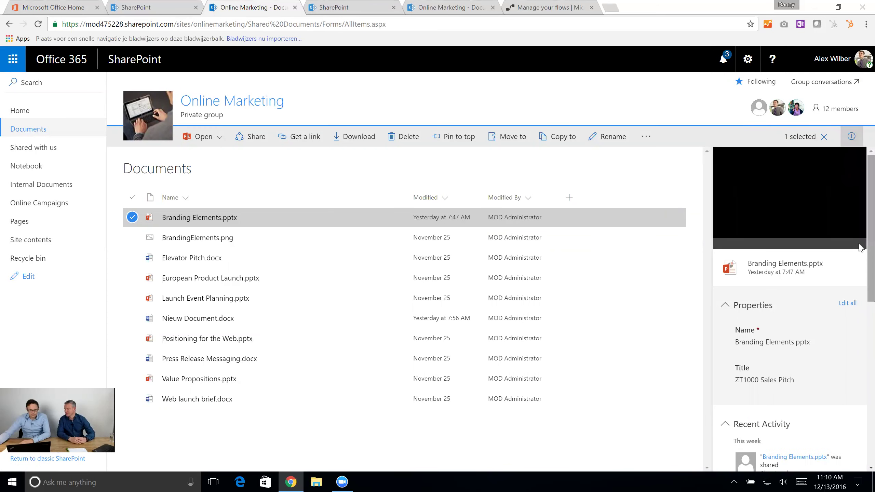
scroll(860, 265, down, 4)
scroll(860, 283, up, 4)
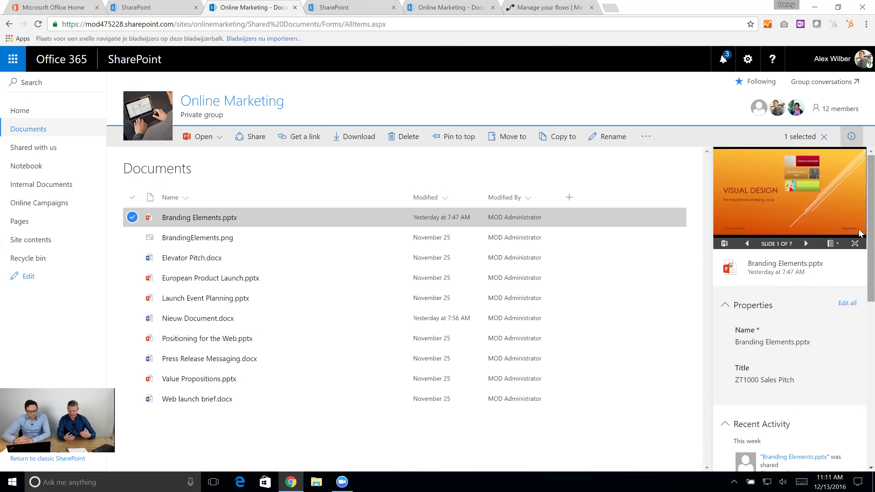
scroll(860, 276, down, 1)
scroll(860, 289, down, 4)
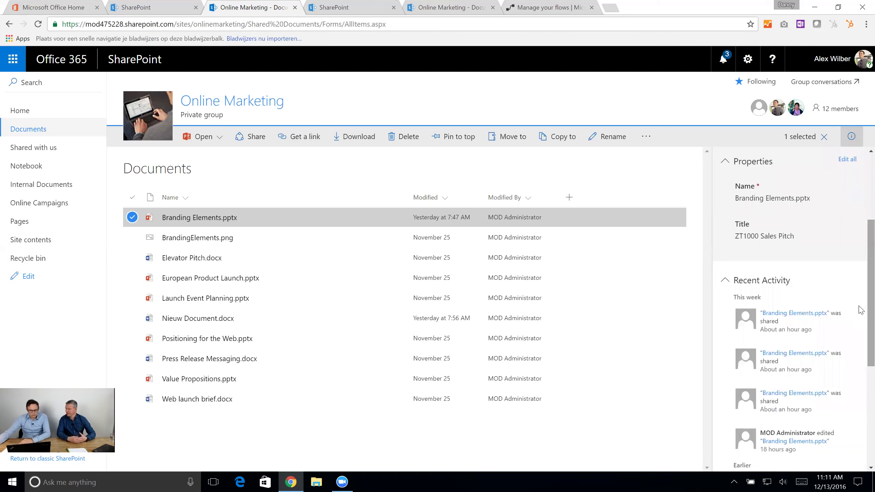
scroll(860, 327, down, 3)
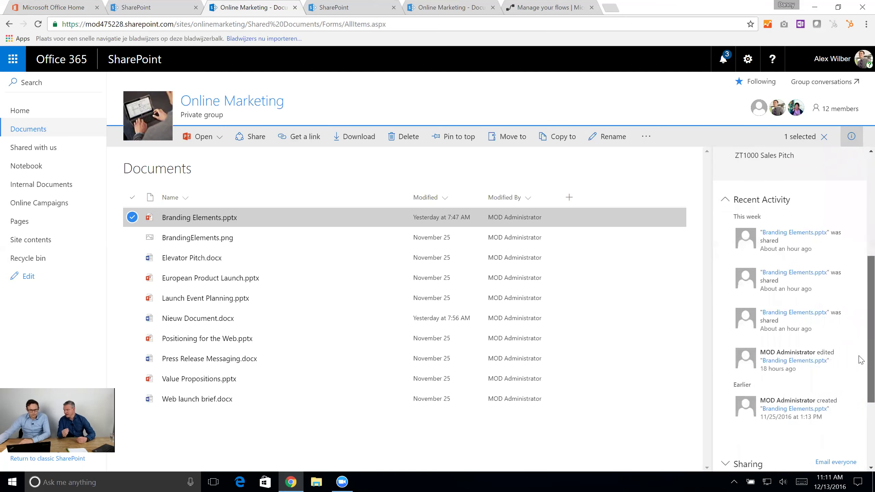
scroll(861, 359, down, 5)
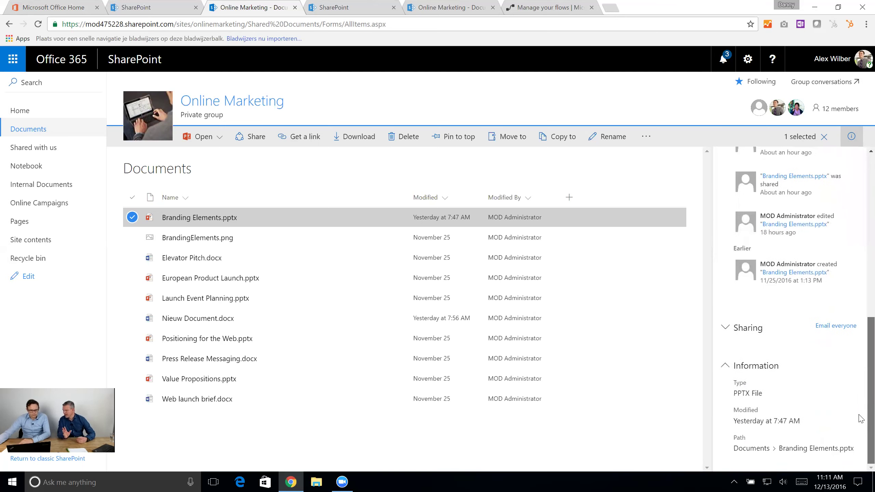
scroll(859, 407, up, 6)
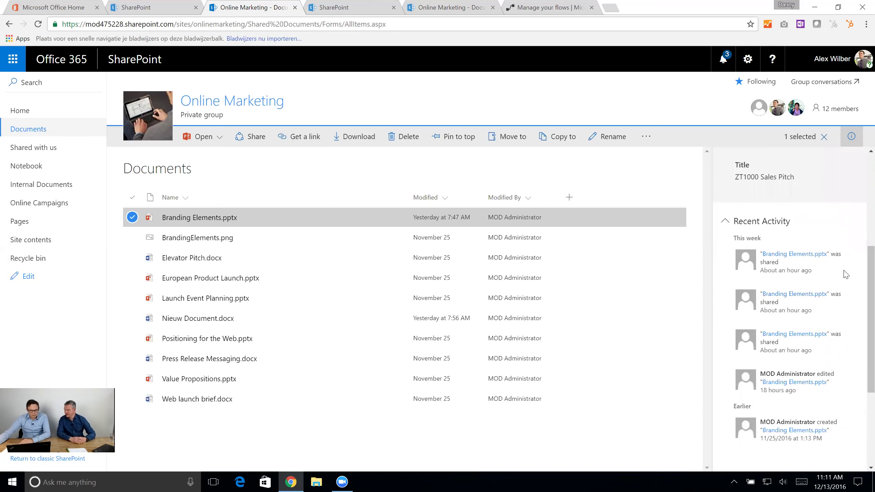
scroll(845, 280, up, 5)
scroll(846, 295, down, 4)
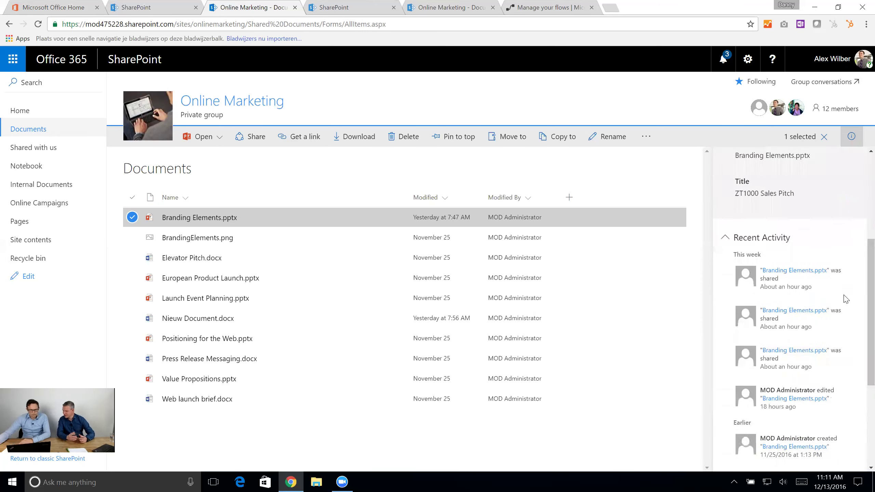
scroll(846, 298, down, 2)
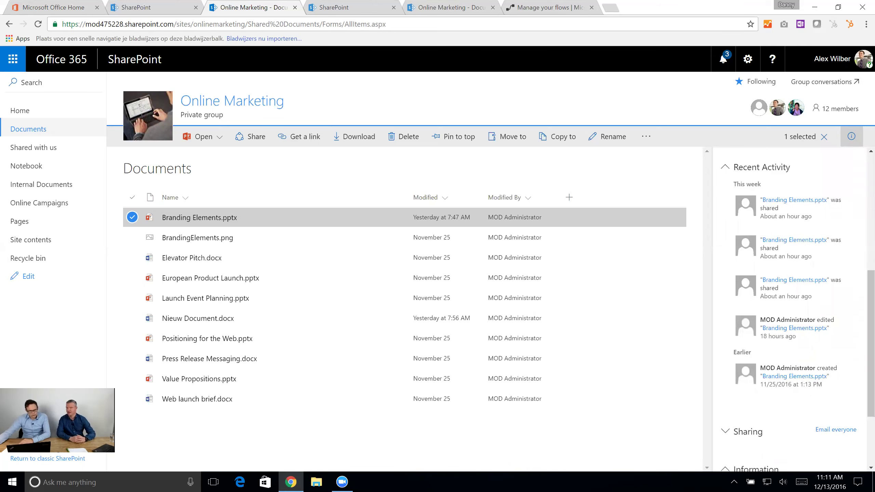
Expand and review the sharing details of Branding Elements.pptx, closing the details and deselecting the file when done.
scroll(775, 328, down, 3)
click(786, 327)
scroll(786, 326, down, 5)
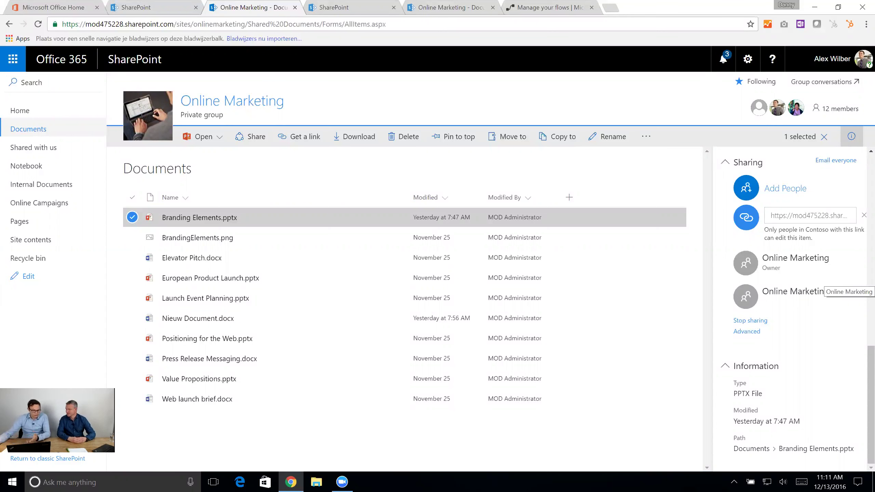
click(852, 136)
click(824, 136)
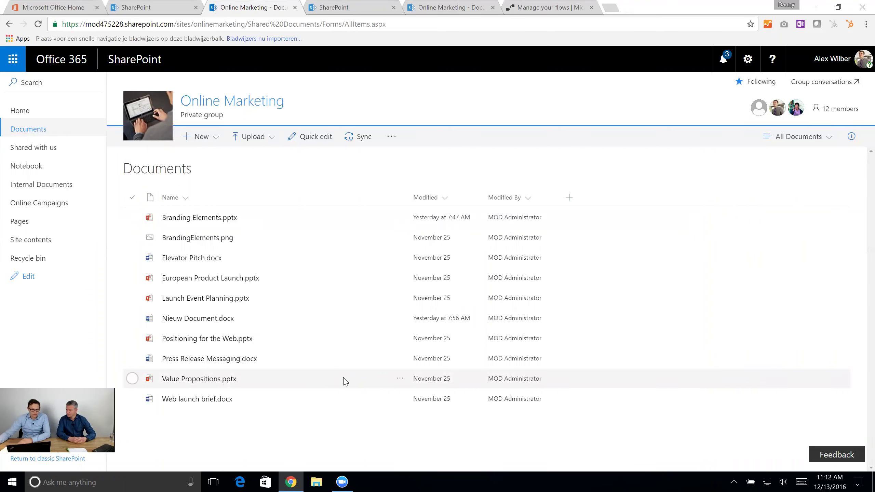
Add a person column named Owner to the Documents library.
click(574, 200)
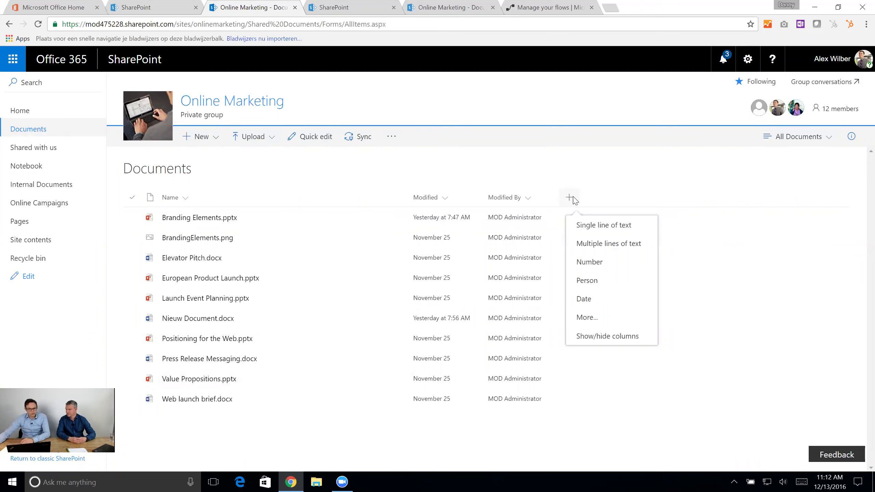
click(608, 282)
text(Owner)
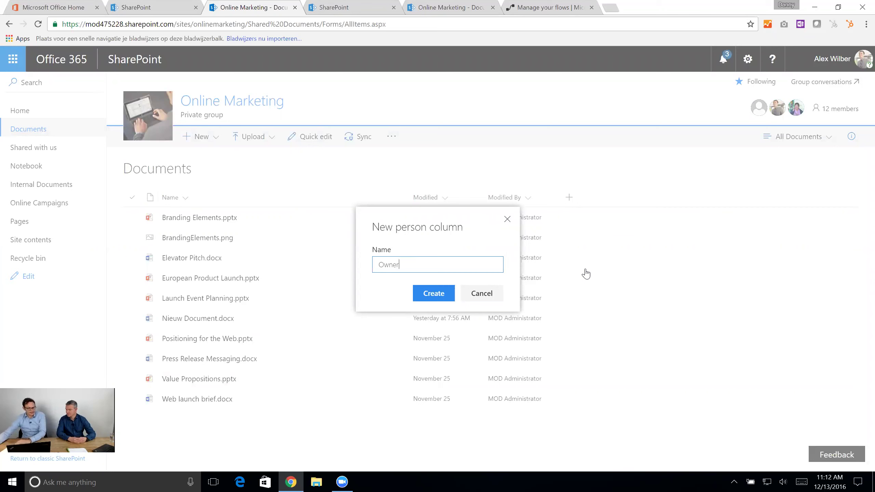
click(446, 294)
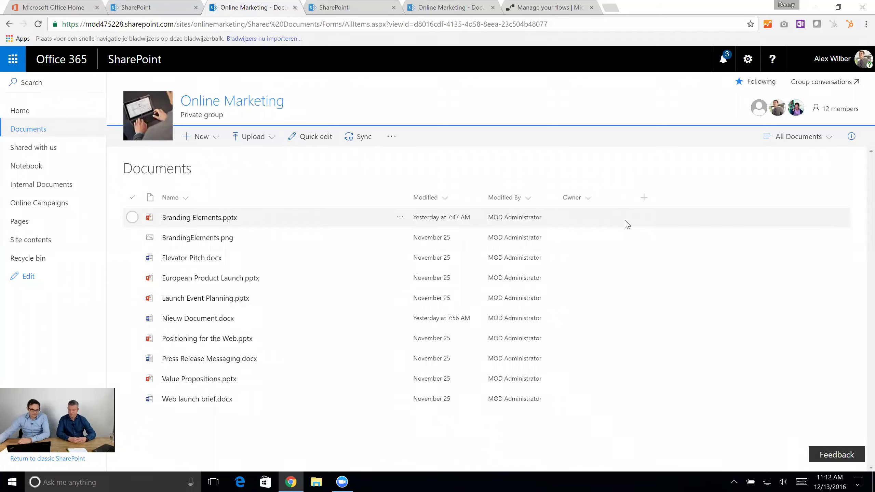
click(331, 136)
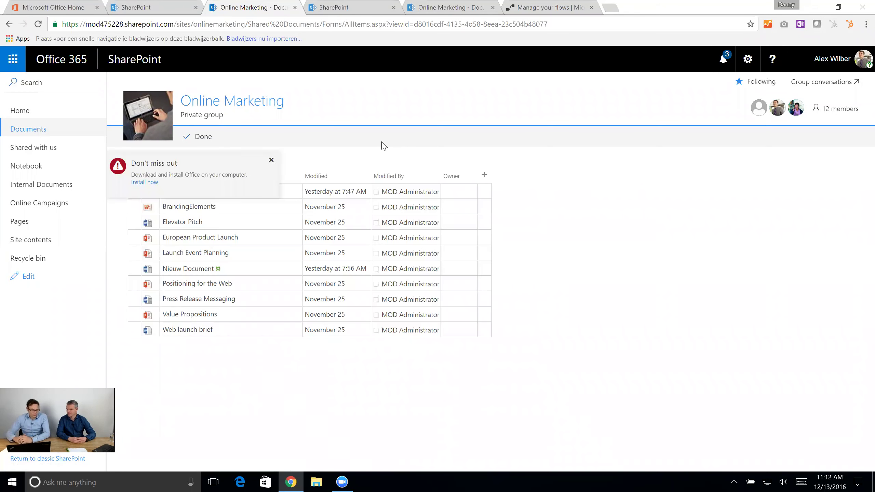
click(271, 160)
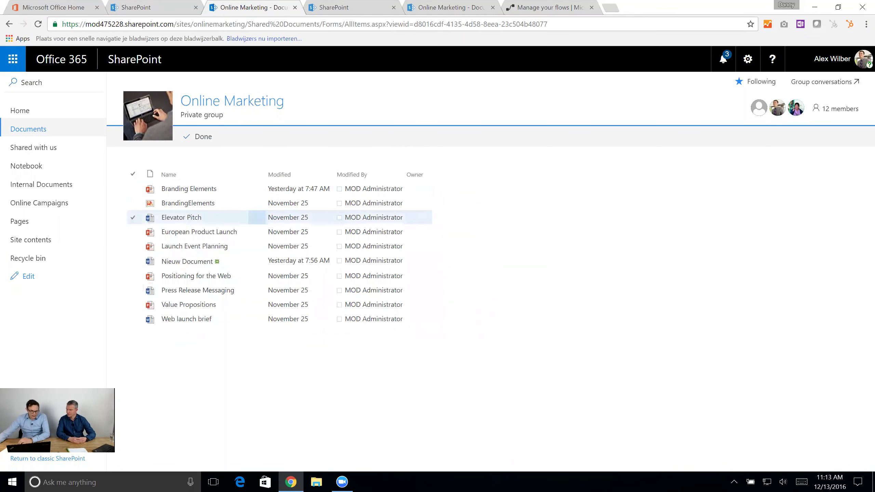
click(219, 140)
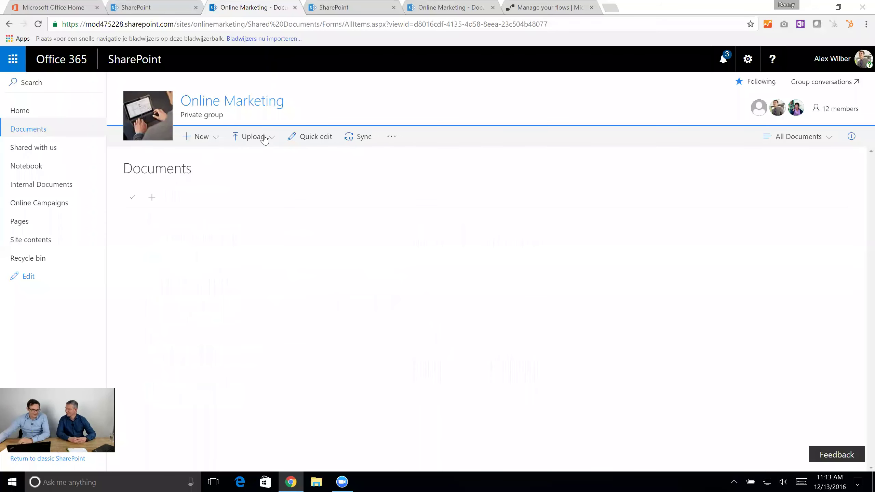
Bulk-edit the library in grid form to assign the marketing assistant as Owner of the Branding Elements presentation, and finish editing.
click(312, 142)
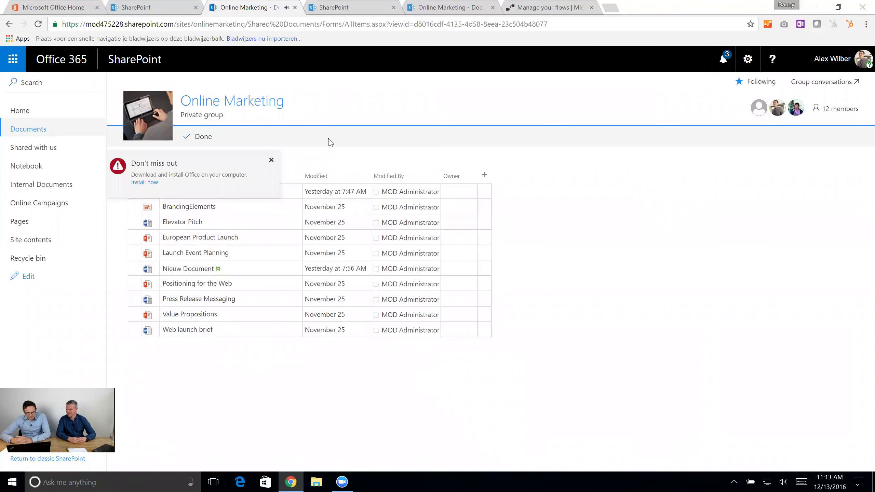
click(453, 195)
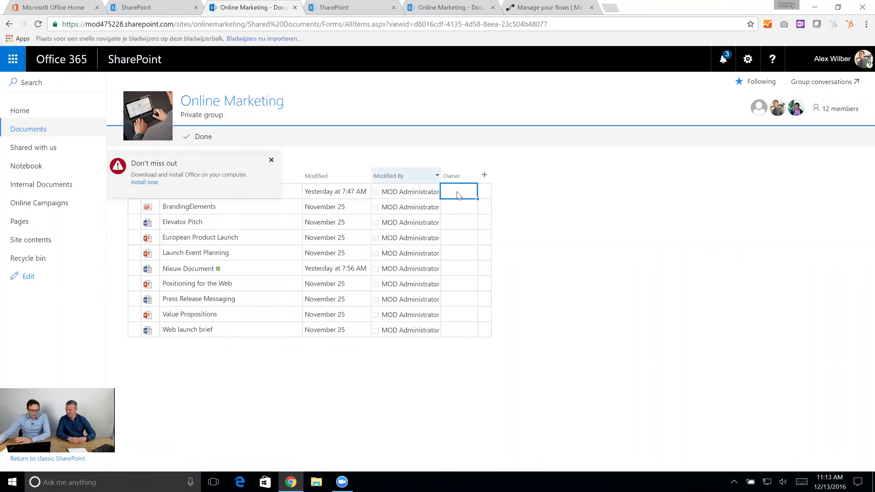
text(alex)
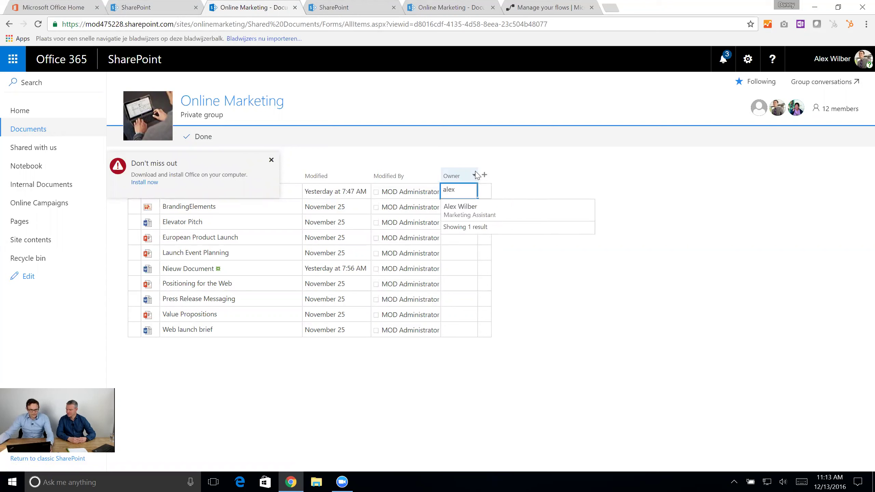
click(461, 206)
key(Return)
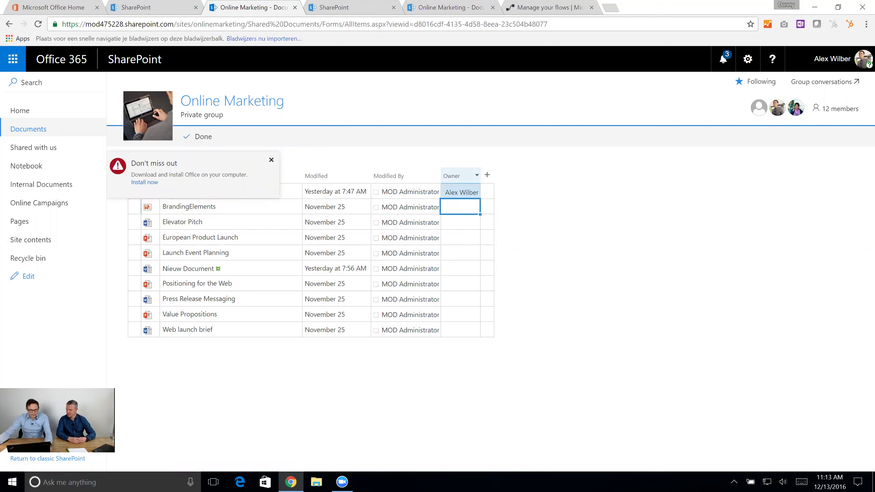
text(li)
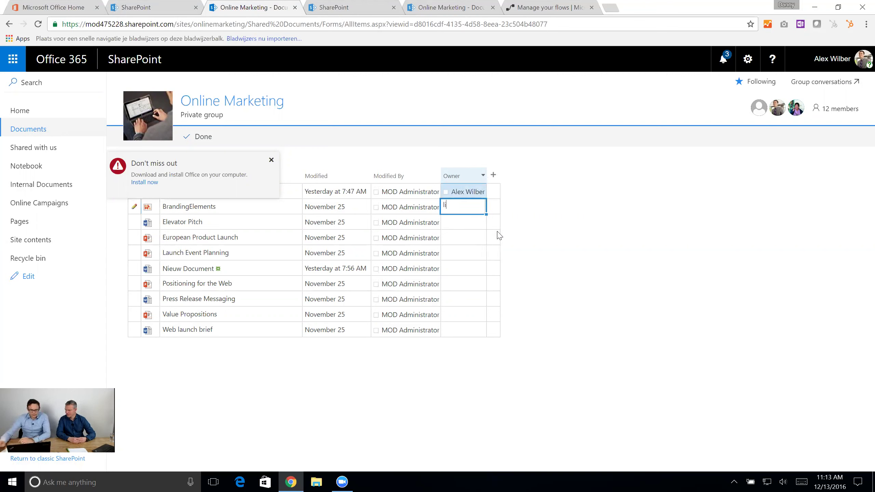
key(BackSpace)
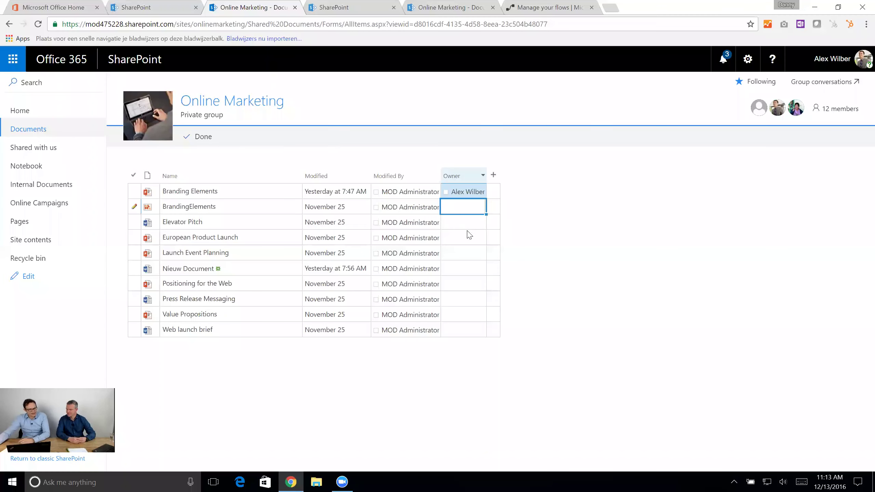
click(201, 137)
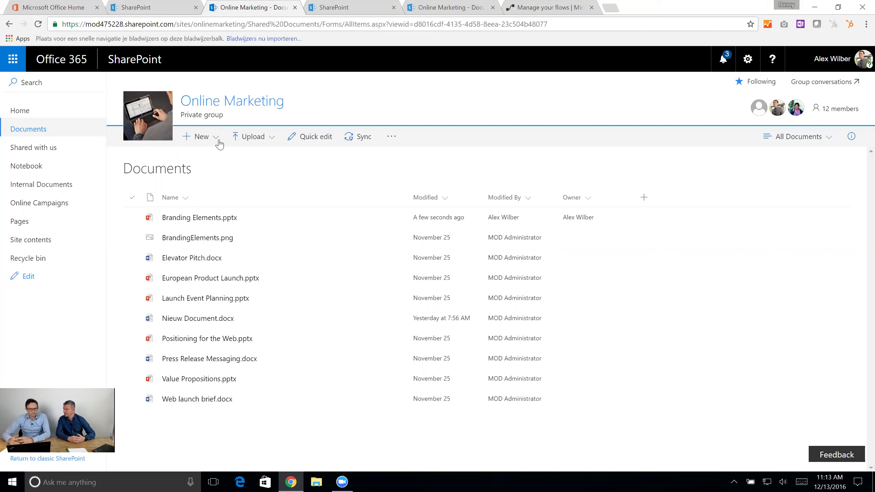
click(812, 145)
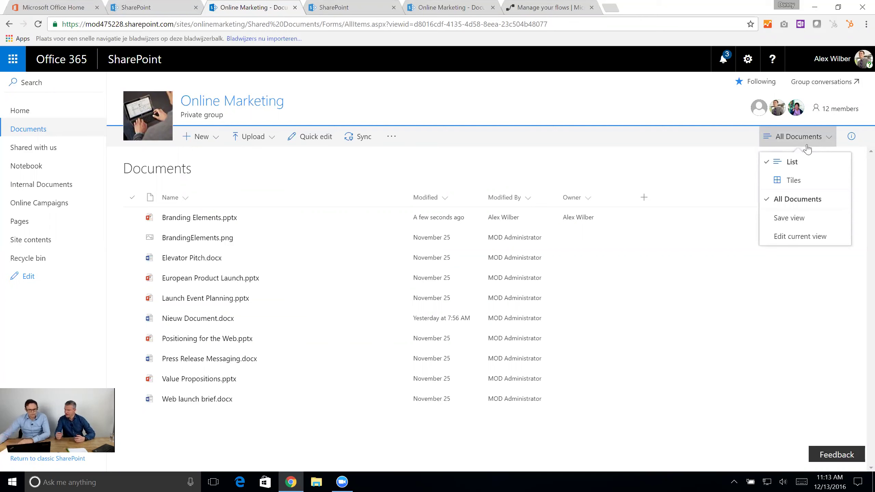
click(739, 168)
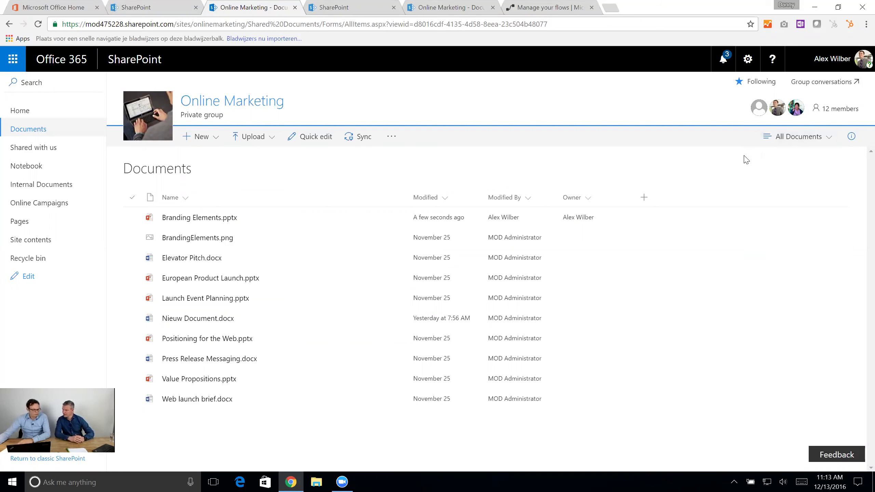
Group the documents by Owner, and collapse and re-expand both owner groups.
click(590, 203)
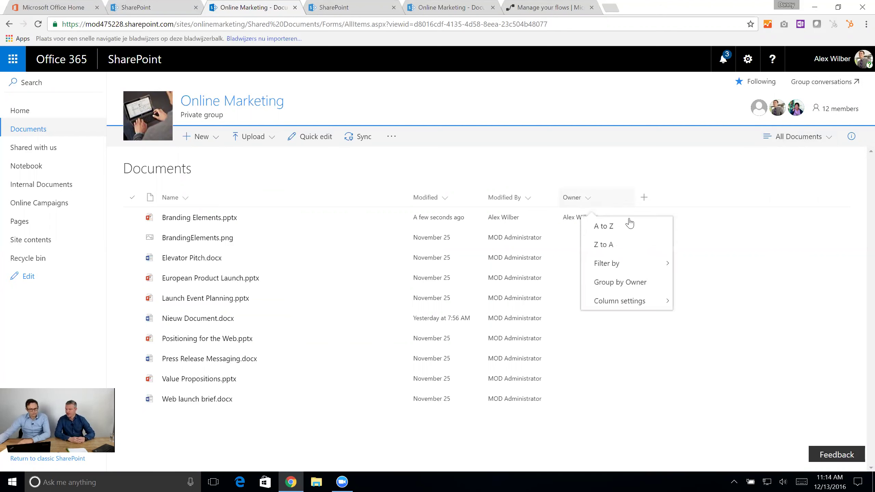
click(631, 288)
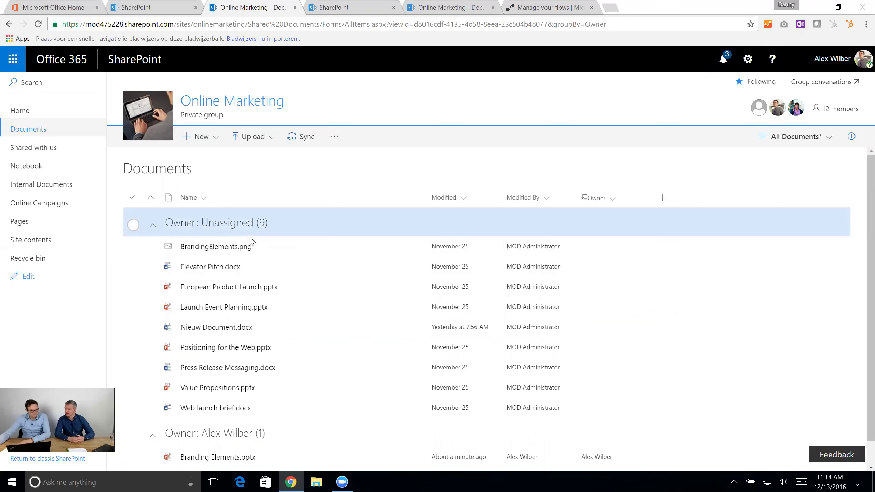
click(153, 228)
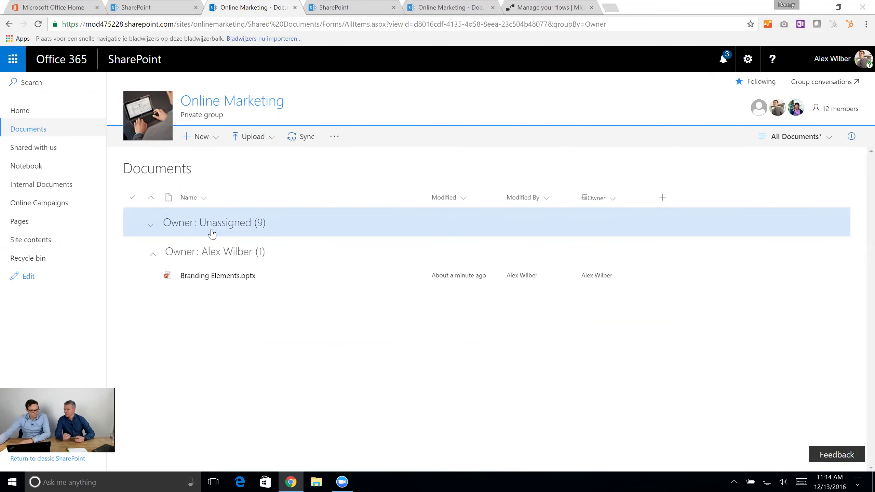
click(152, 254)
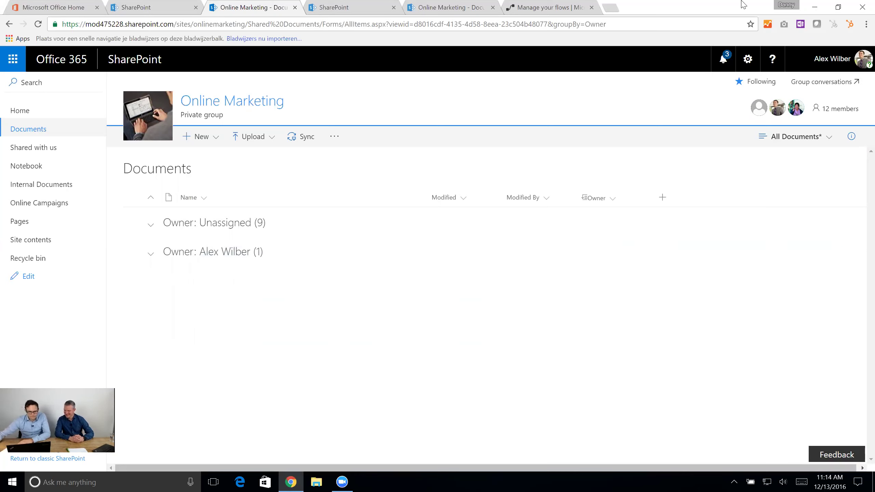
click(151, 225)
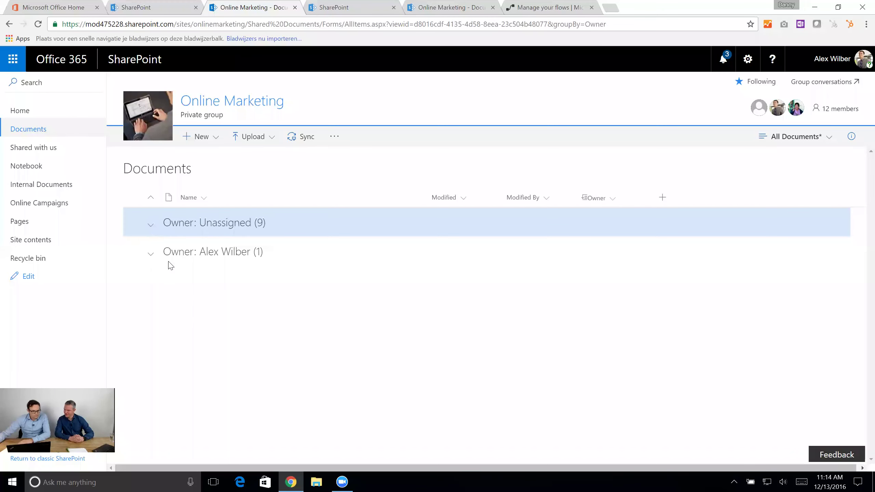
click(152, 440)
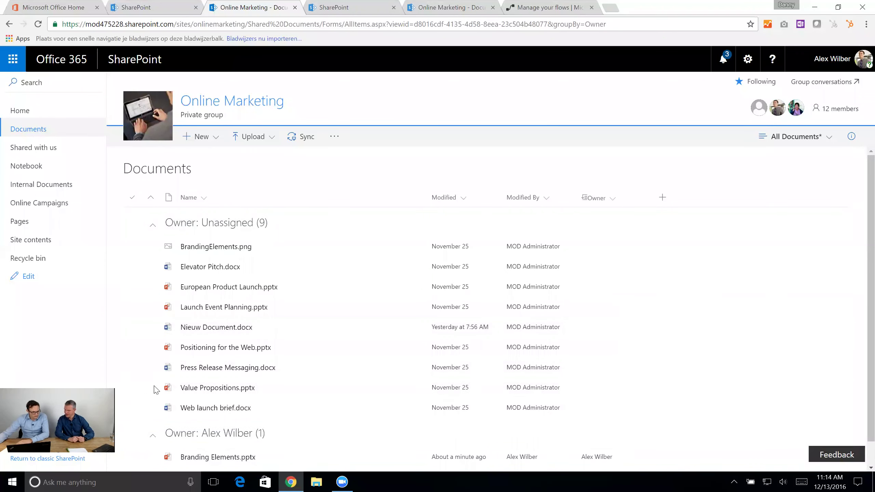
Assign Press Release Messaging.docx to the owner of Branding Elements.pptx by moving it into that owner's group, and deselect it.
click(133, 368)
drag(313, 377, 316, 453)
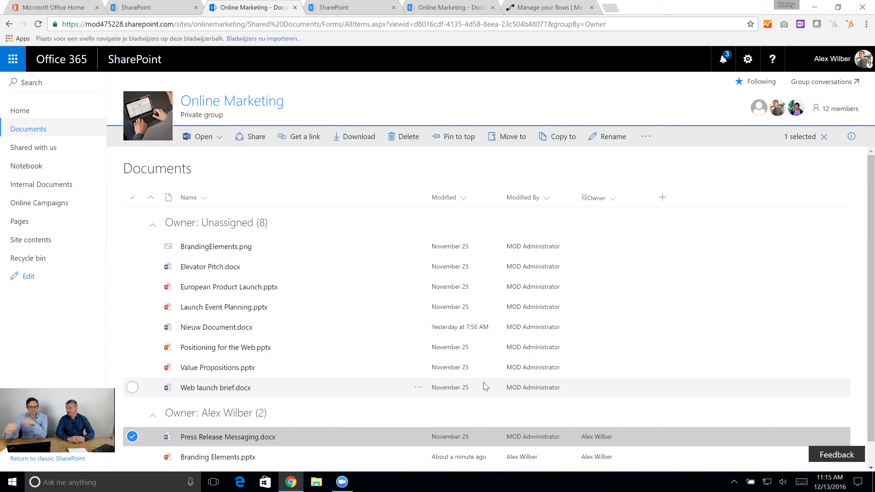
click(824, 137)
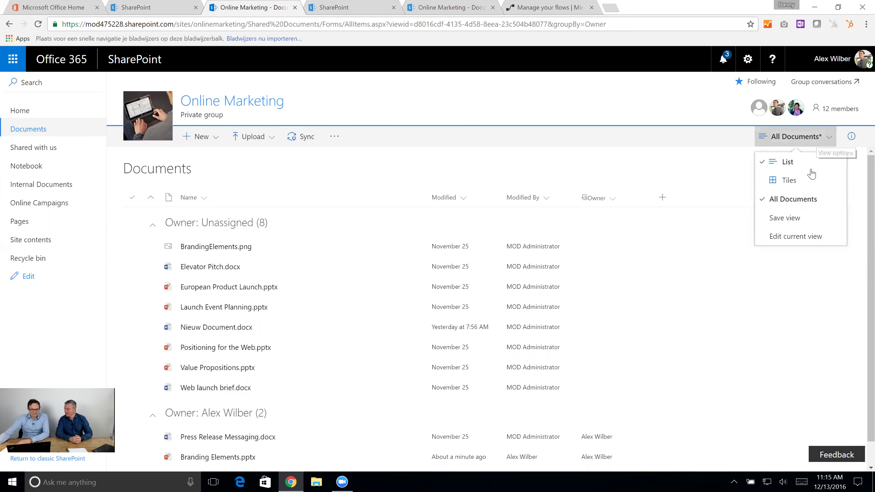
Save the grouped Documents view as a public view named Sorted by Owner.
click(791, 222)
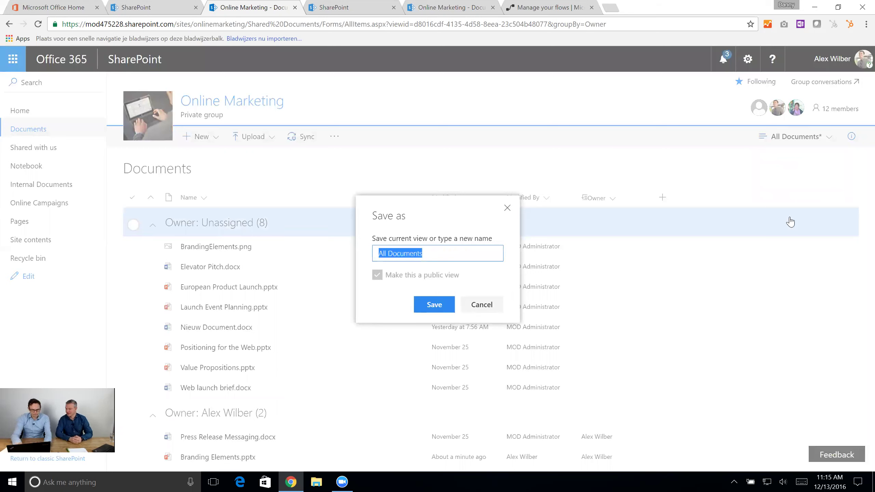
text(Sorted )
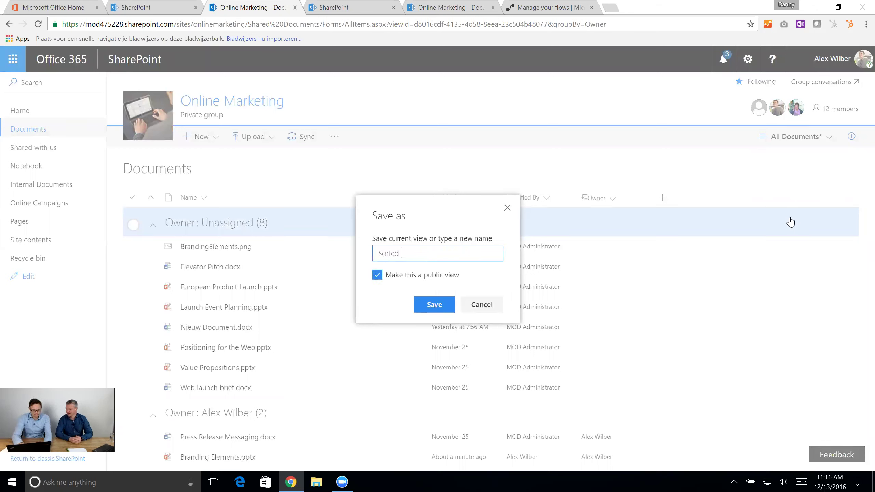
text(by Owner)
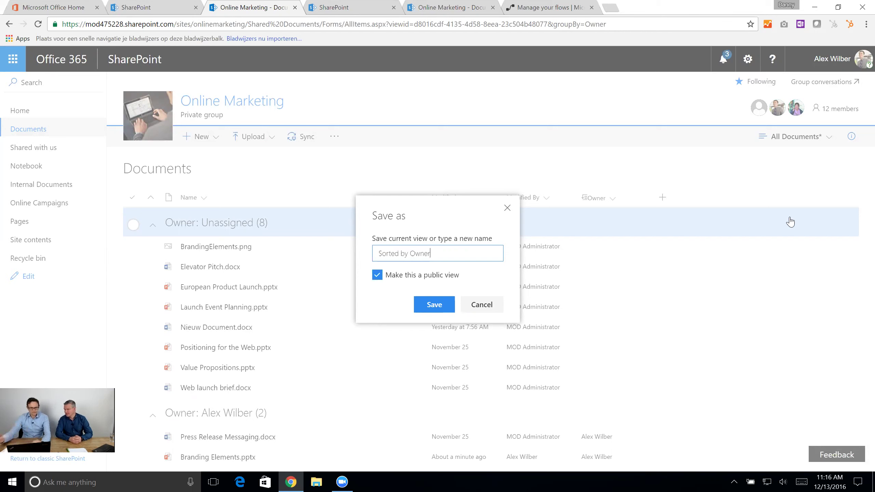
click(435, 308)
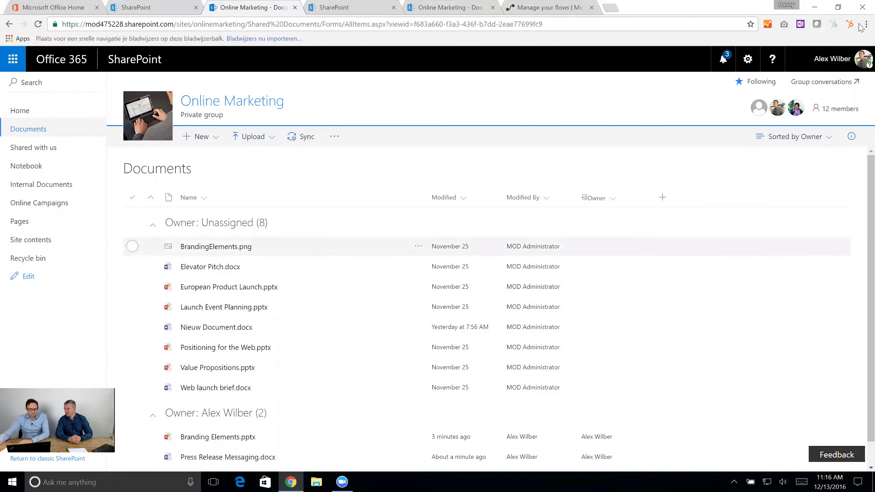
Switch the library to the All Documents view and back to the Sorted by Owner view.
click(815, 137)
click(803, 199)
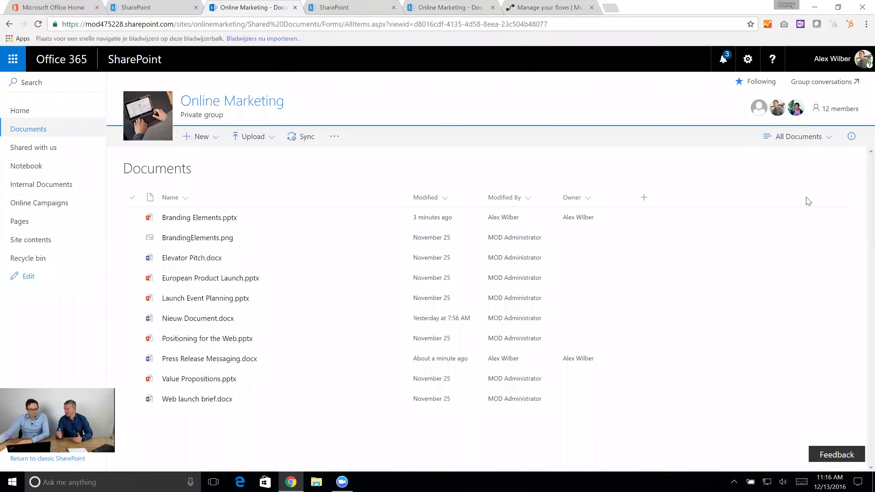
click(812, 142)
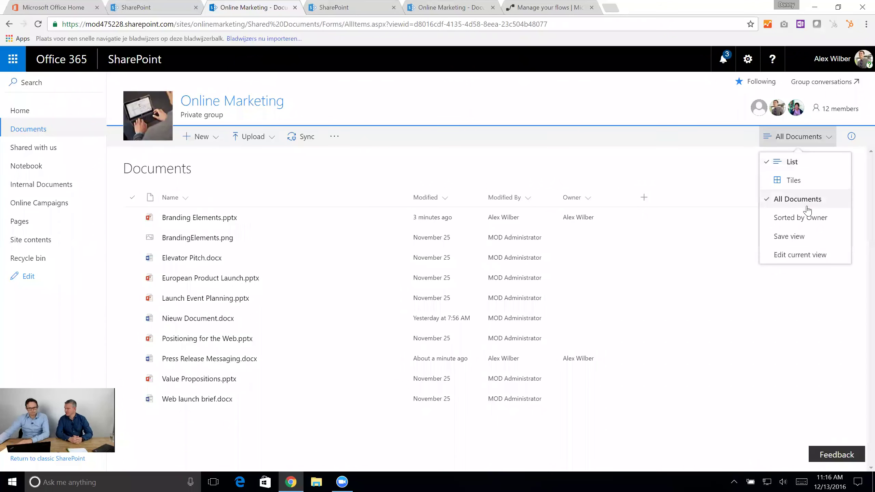
click(806, 217)
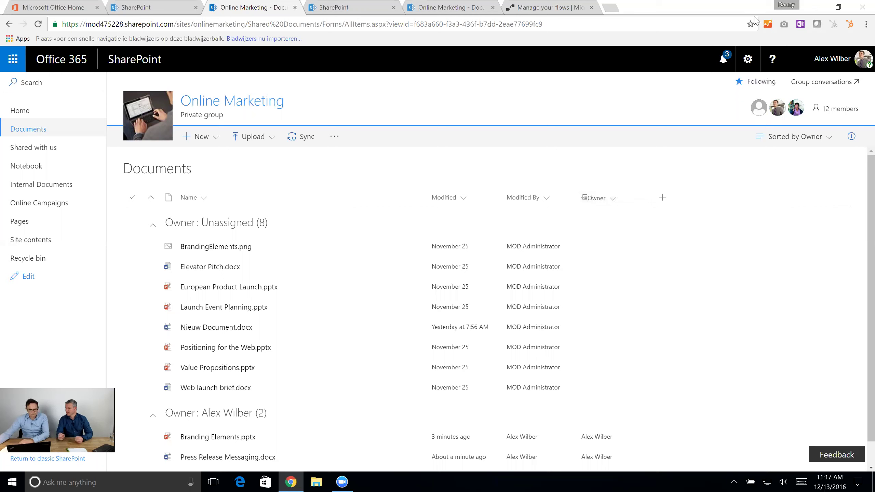
Review the settings page of the Documents library, and return to the document list.
click(746, 69)
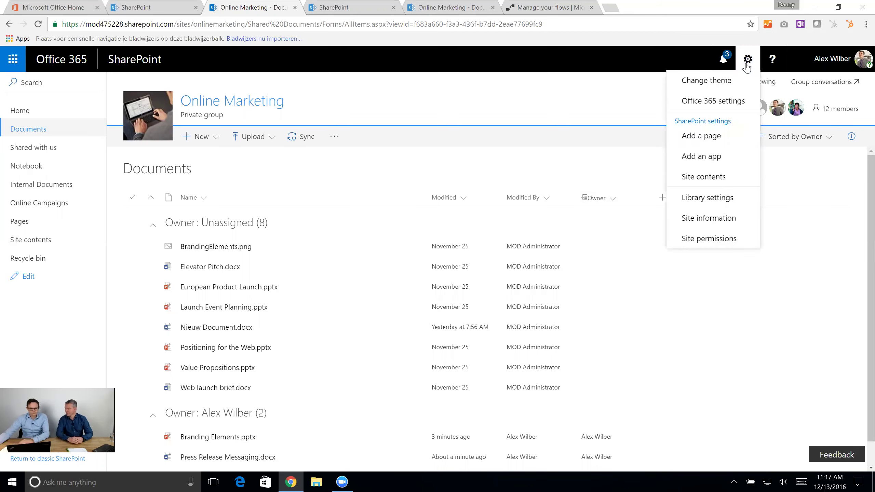
click(716, 200)
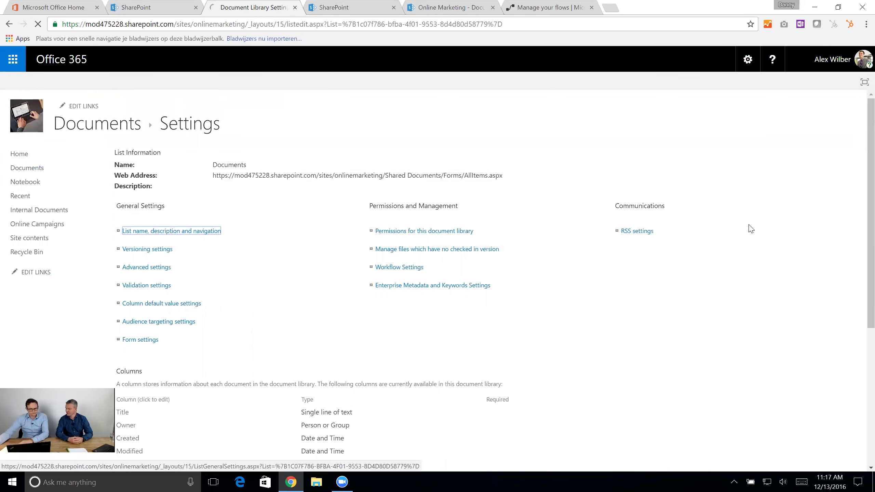
scroll(753, 222, down, 4)
scroll(753, 223, down, 2)
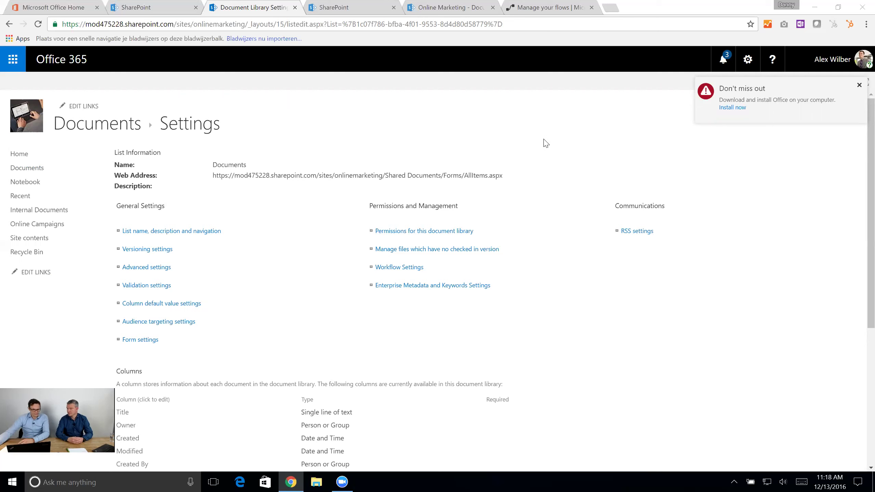
click(79, 131)
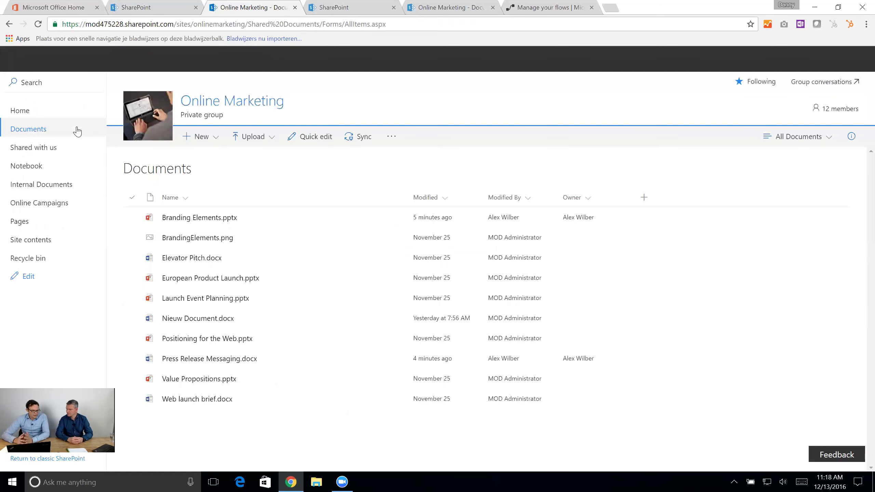
click(77, 131)
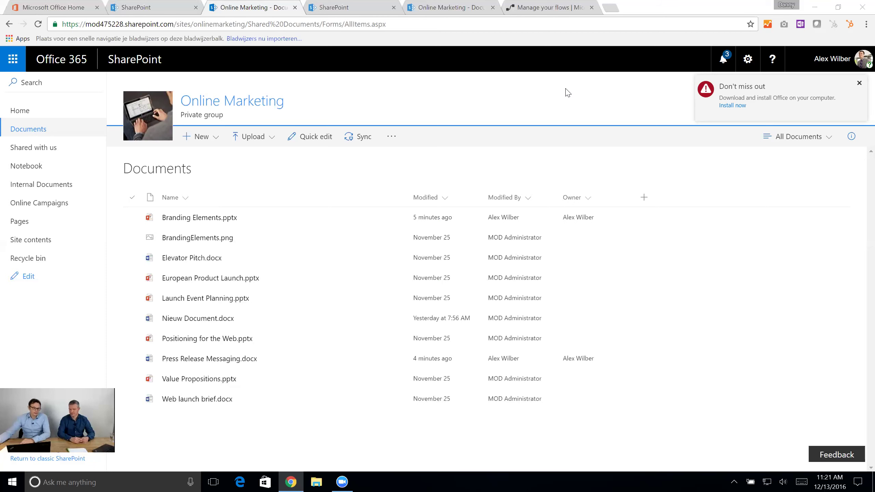
In OneDrive, create a Marketing Docs folder from the move destinations for Ad Goals for QT Series.pptx, and leave without moving the file.
click(20, 60)
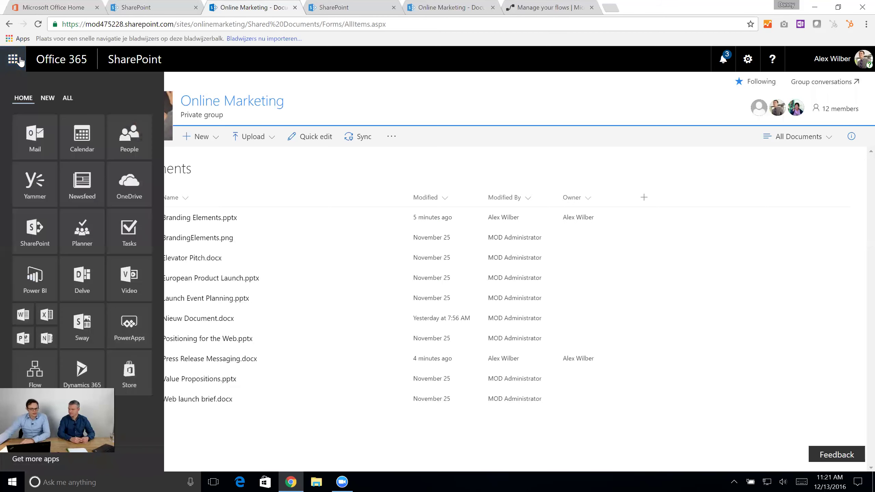
click(131, 184)
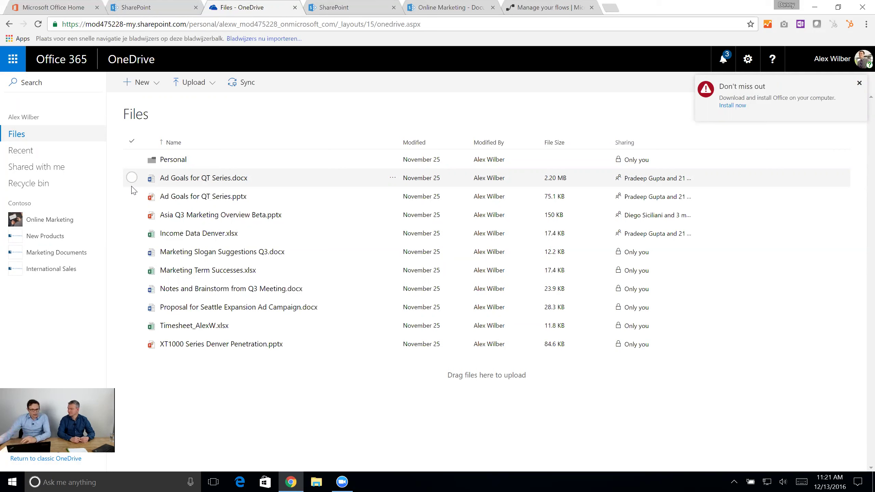
click(131, 196)
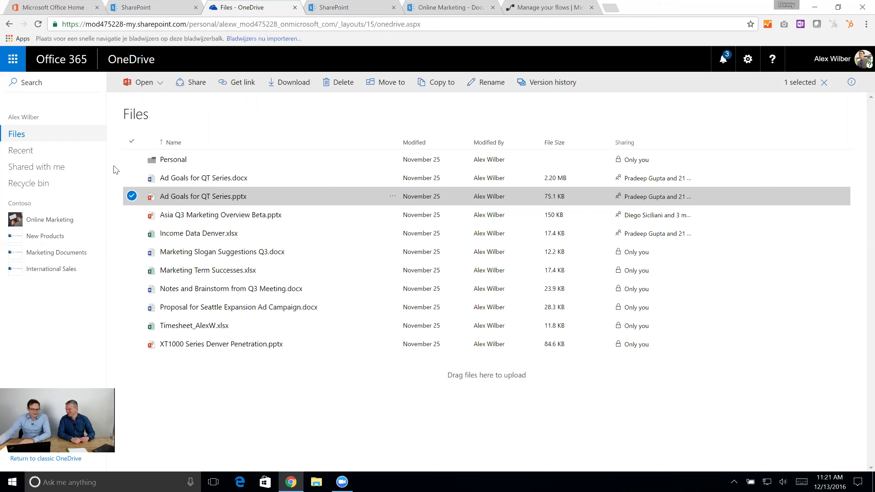
click(389, 86)
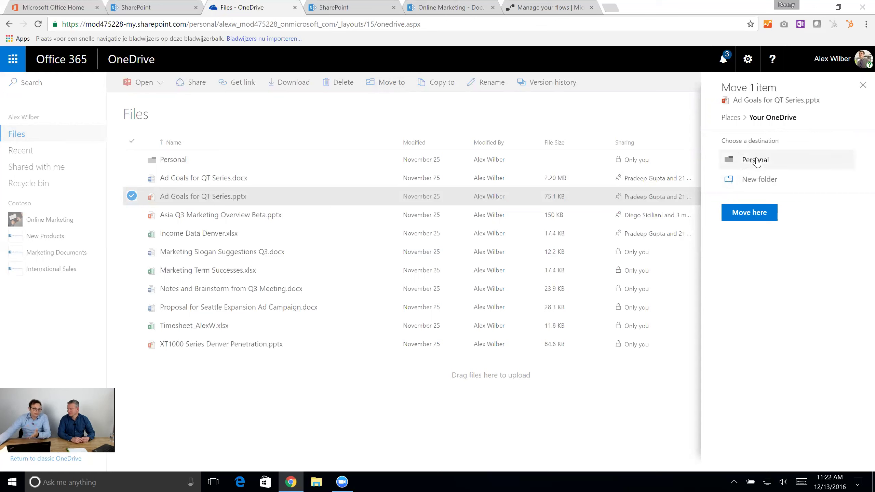
click(771, 183)
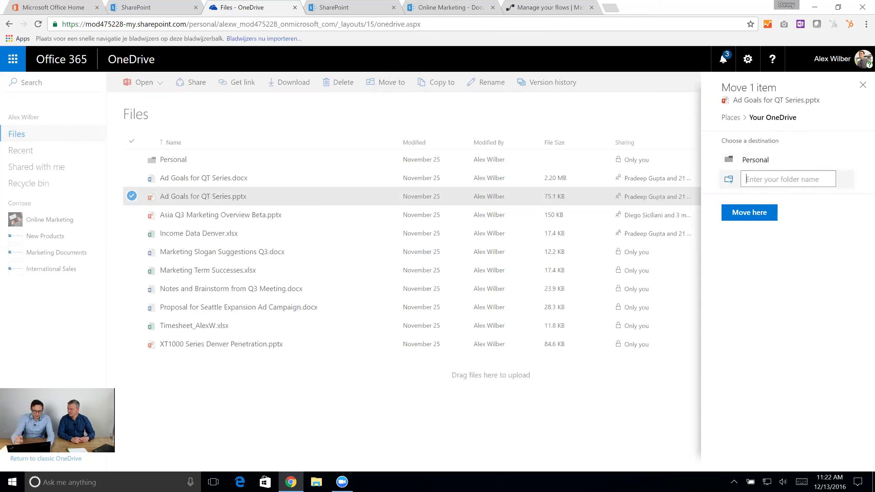
text(Marketing)
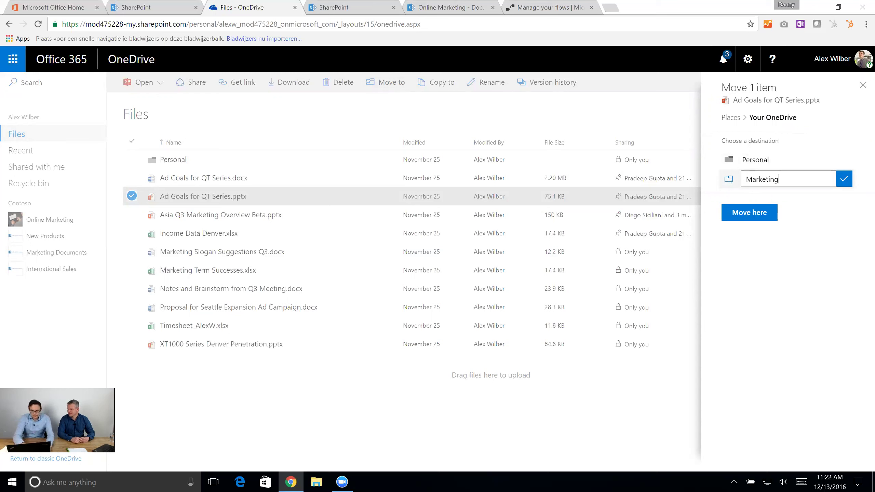
text( Docs)
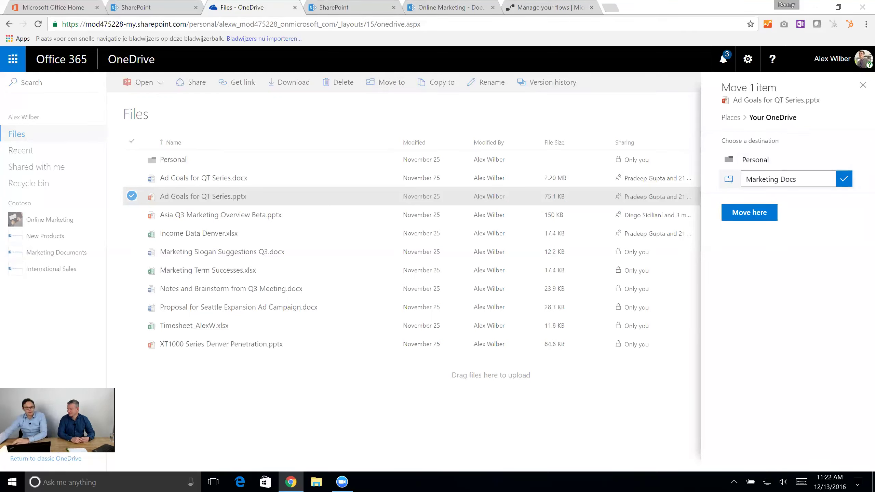
click(844, 179)
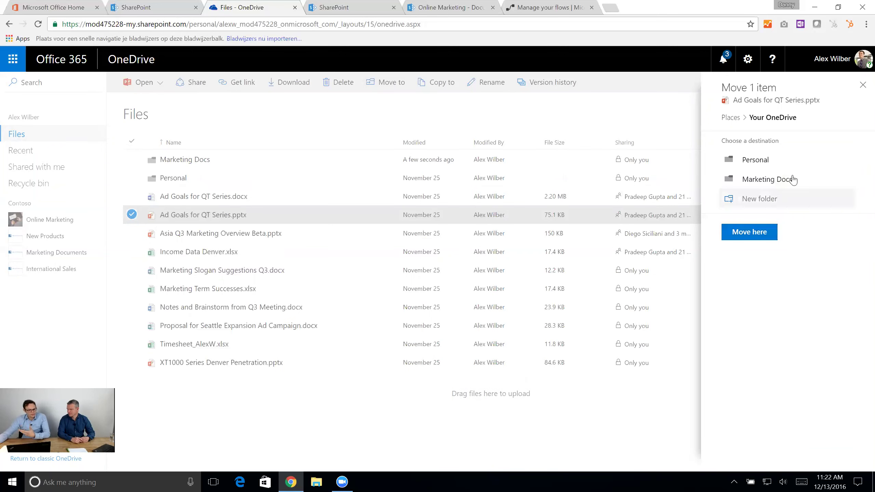
click(862, 86)
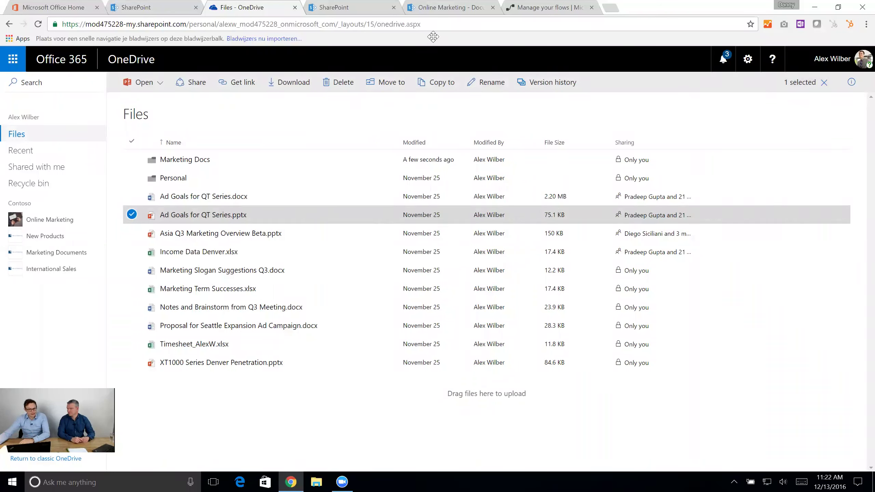
Copy Ad Goals for QT Series.pptx to the Documents library of the Online Marketing site.
click(439, 86)
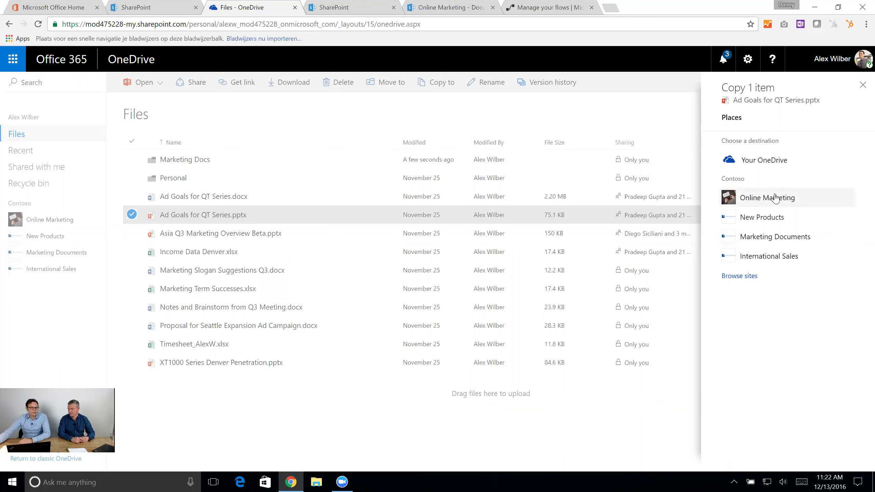
click(787, 202)
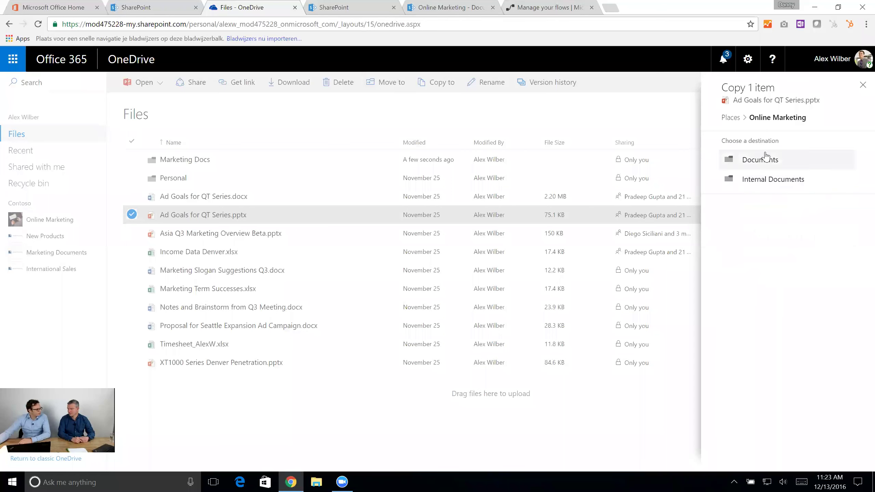
click(779, 168)
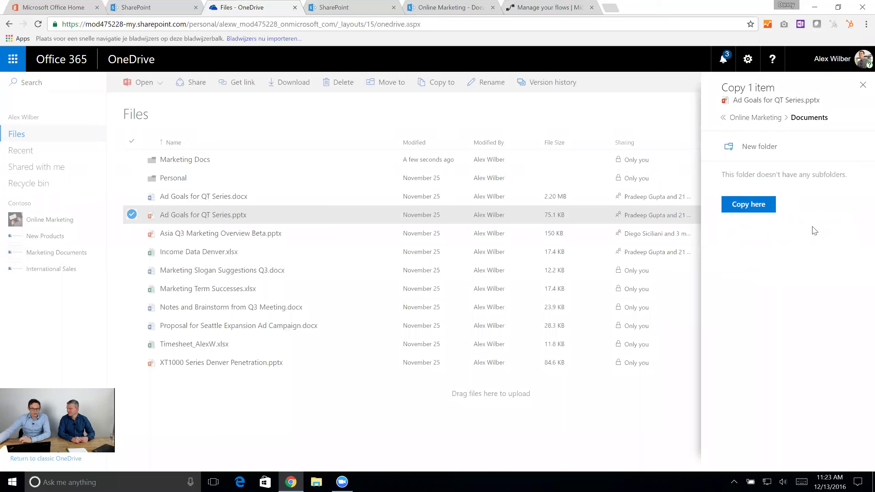
click(762, 205)
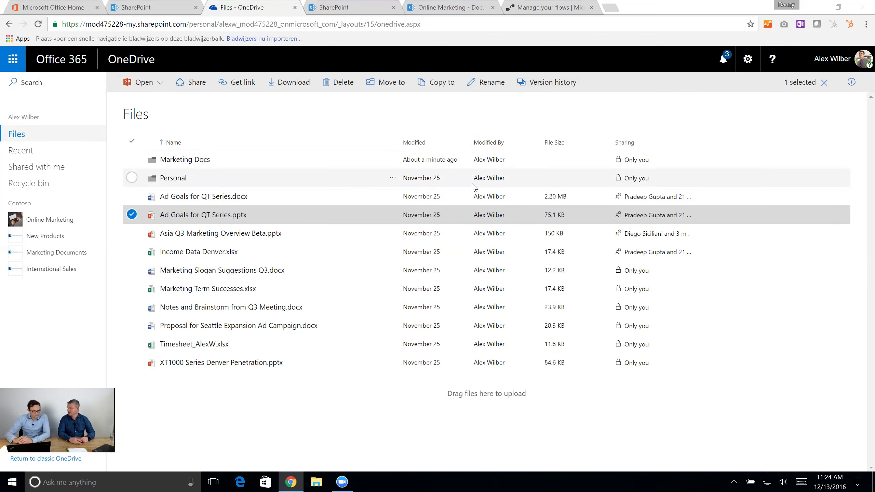
View the Online Marketing libraries in OneDrive, and switch to SharePoint to open that site's Documents library.
click(53, 218)
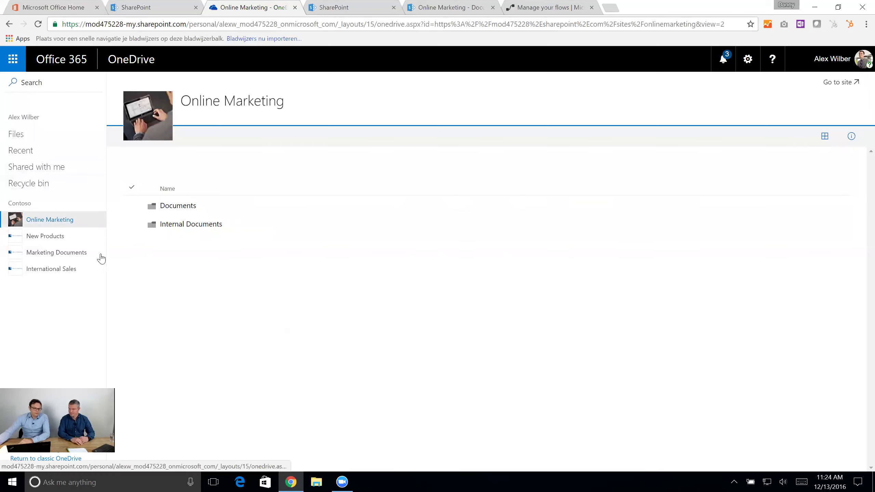
click(141, 8)
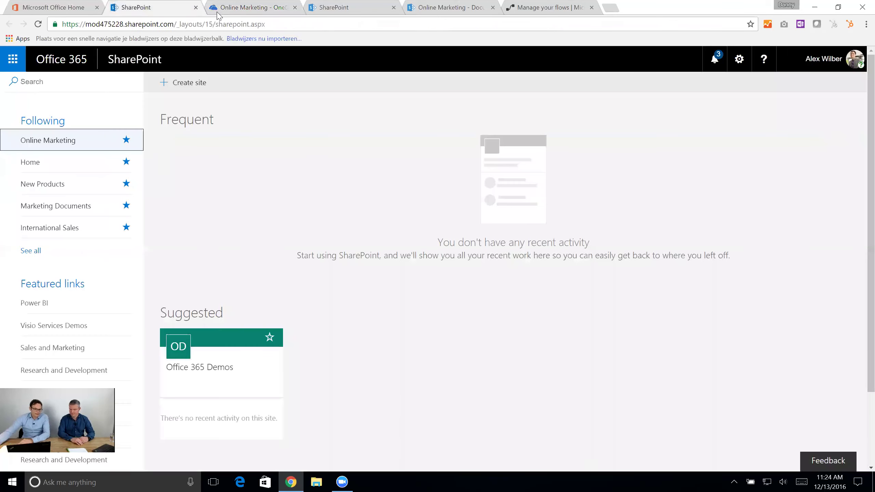
click(59, 145)
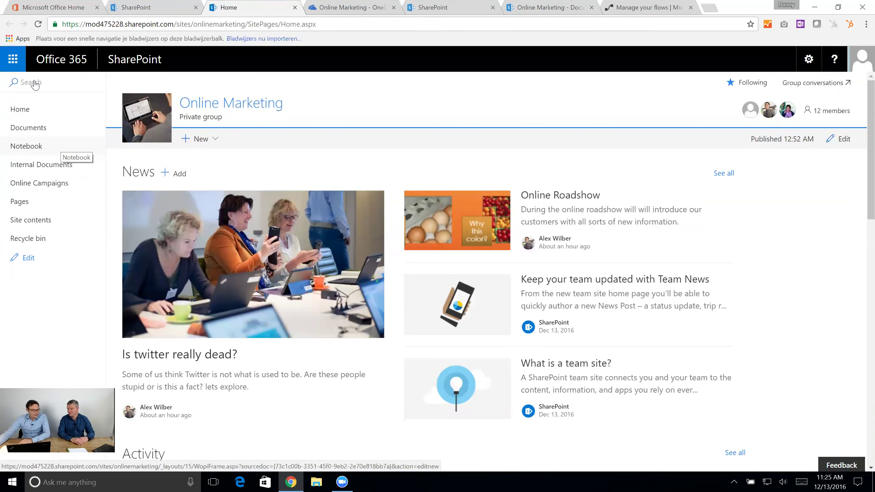
click(35, 129)
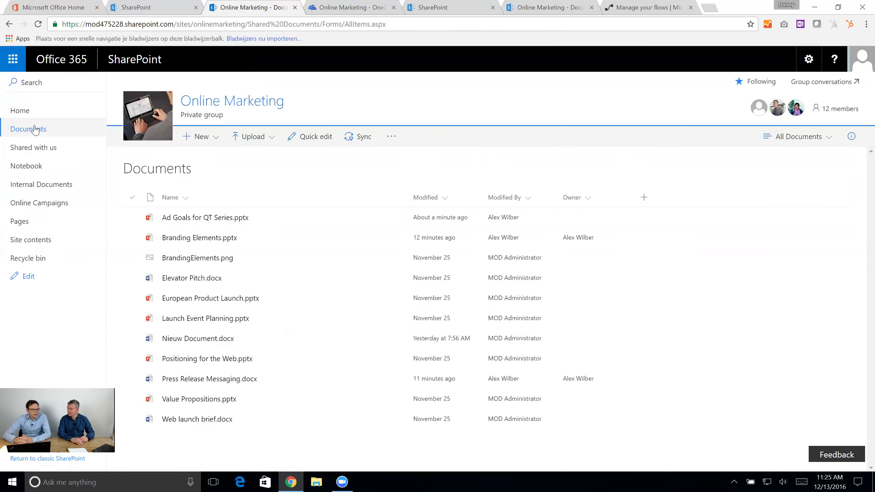
click(35, 130)
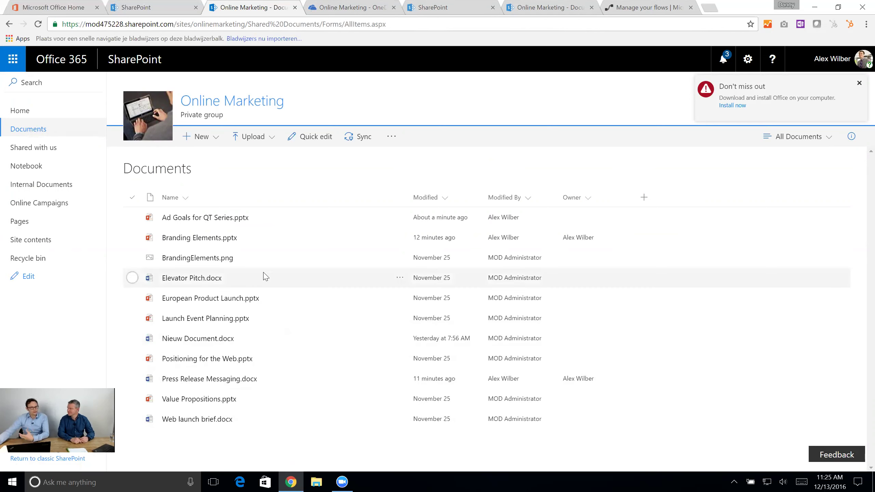
Pin Ad Goals for QT Series.pptx and Branding Elements.pptx to the top of the Documents library.
click(134, 218)
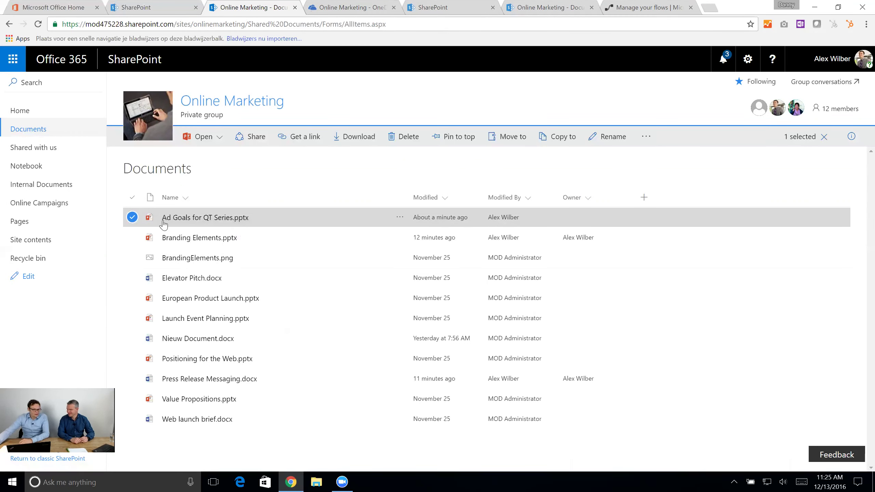
click(470, 135)
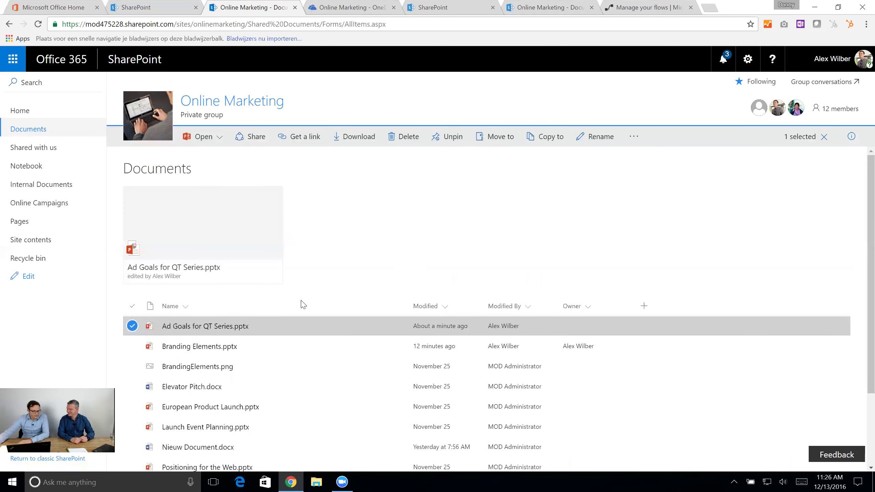
click(132, 346)
click(134, 326)
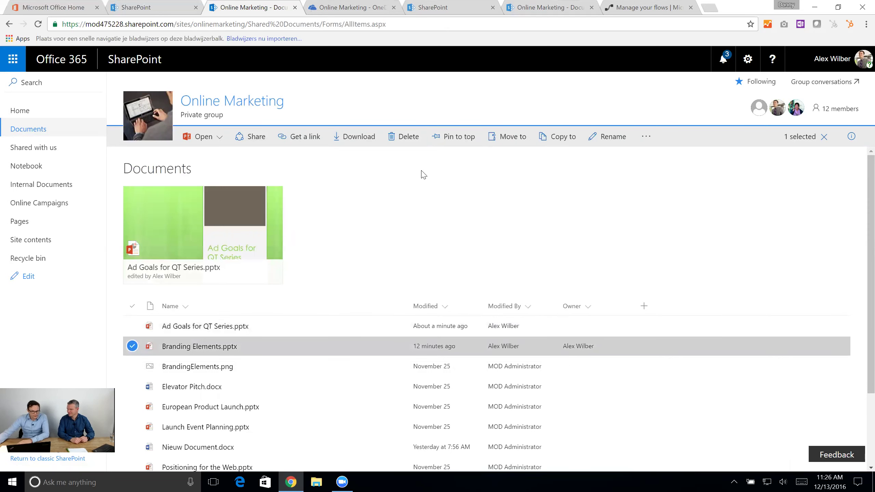
click(447, 142)
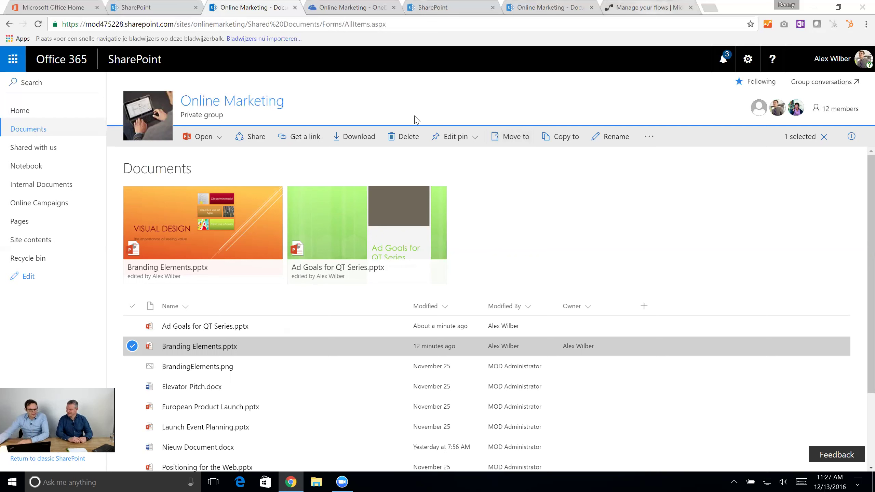
Switch to Microsoft Flow, browse the available flow templates, and return to the list of own flows.
click(643, 4)
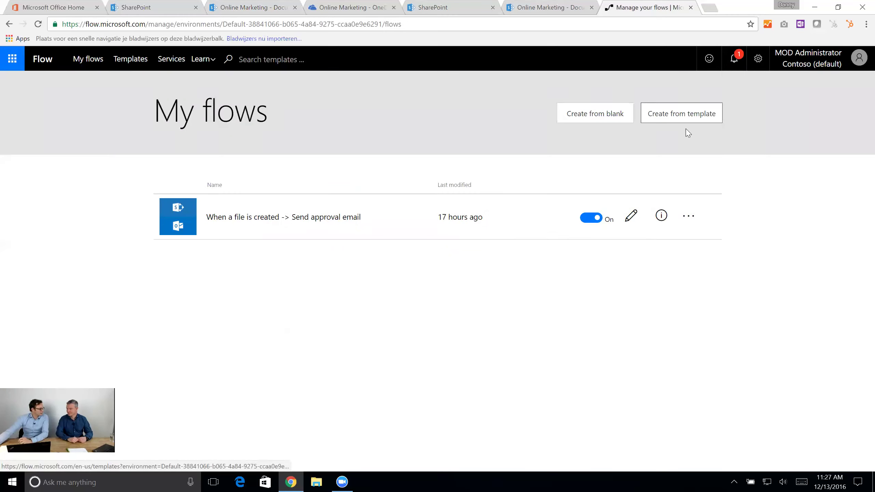
click(680, 118)
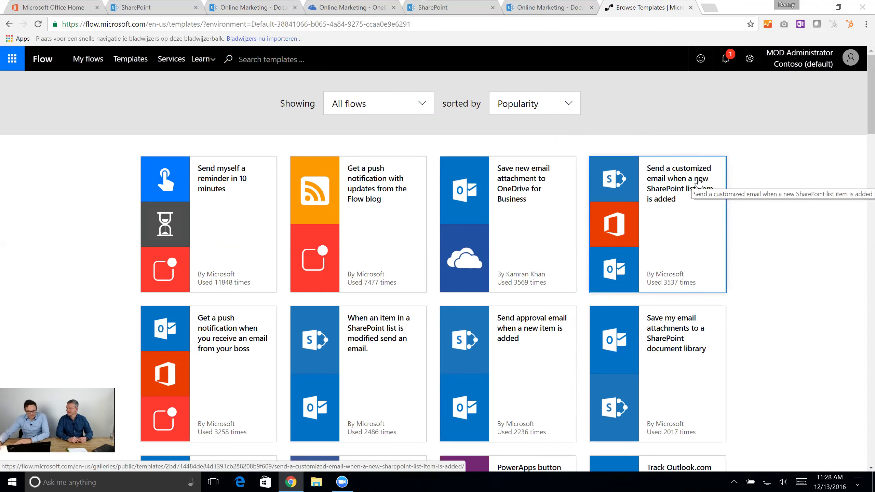
scroll(699, 183, down, 3)
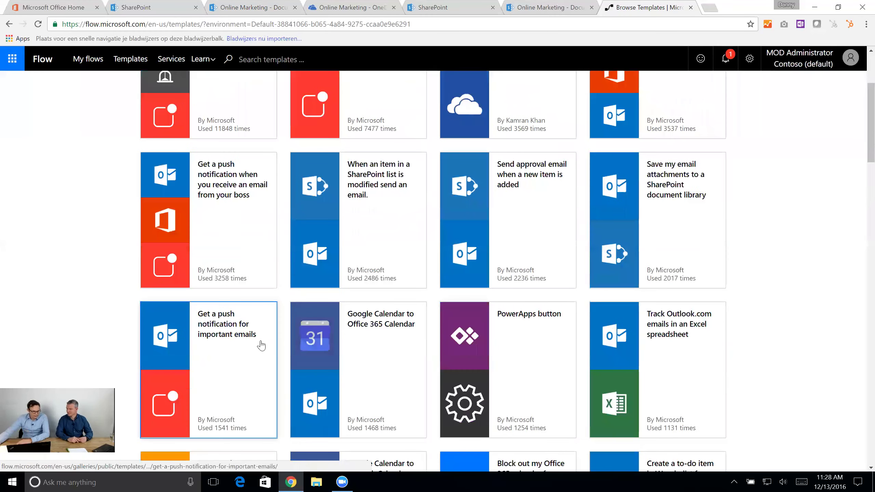
scroll(255, 350, down, 2)
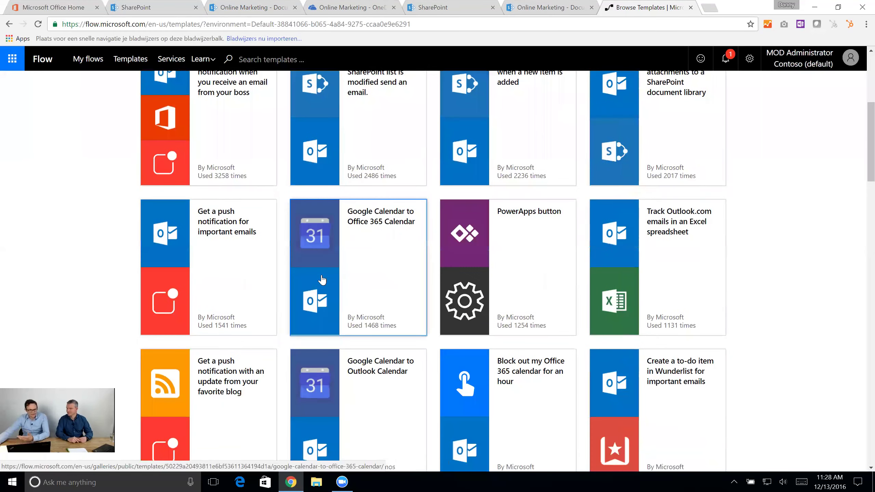
scroll(296, 238, up, 5)
click(8, 25)
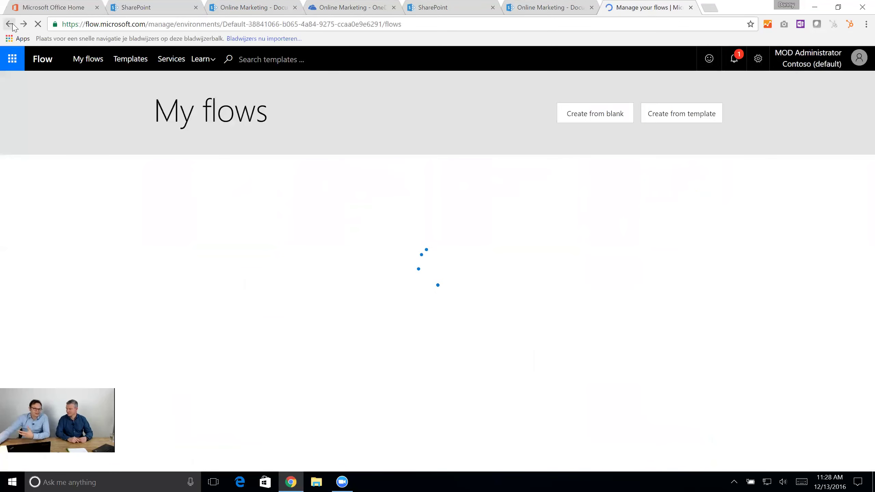
Open the flow "When a file is created -> Send approval email" and examine its trigger and approval email settings.
click(274, 220)
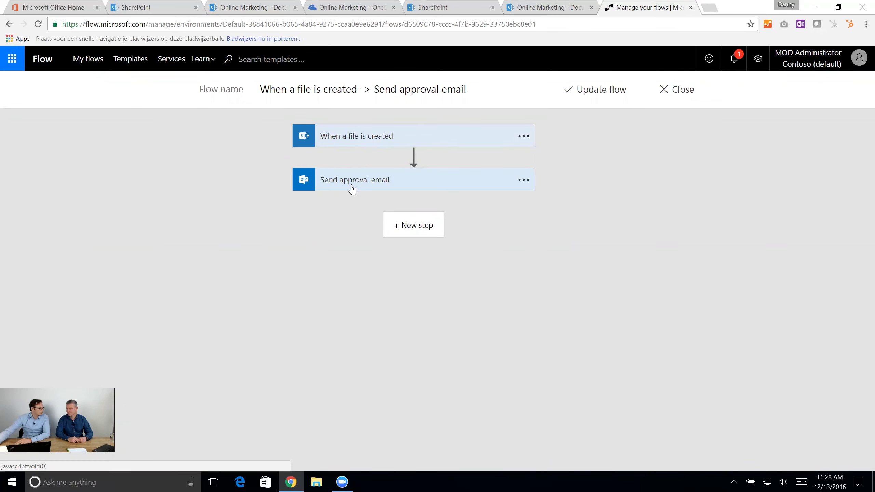
click(409, 141)
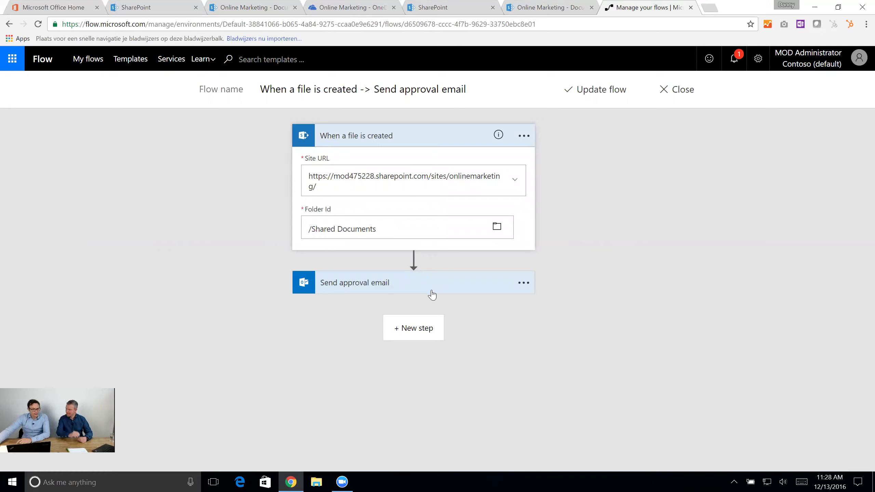
click(370, 283)
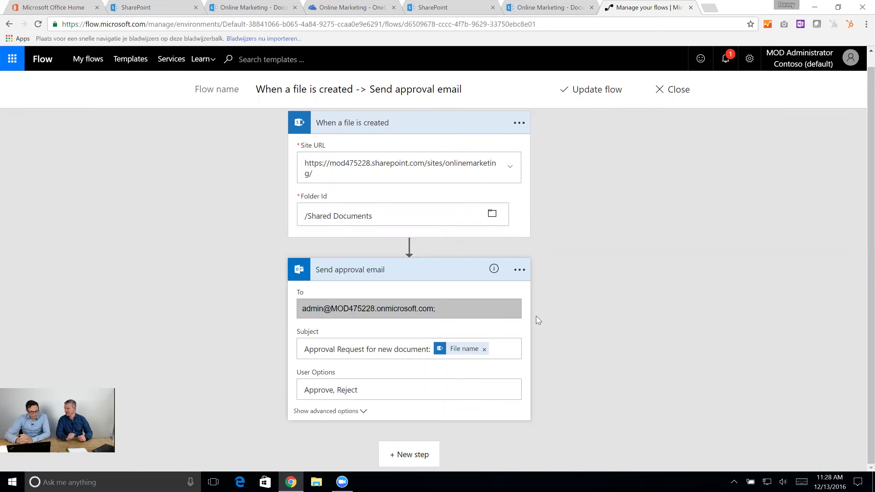
Replace the File name field in the approval email's subject with File identifier, and update the flow.
click(484, 350)
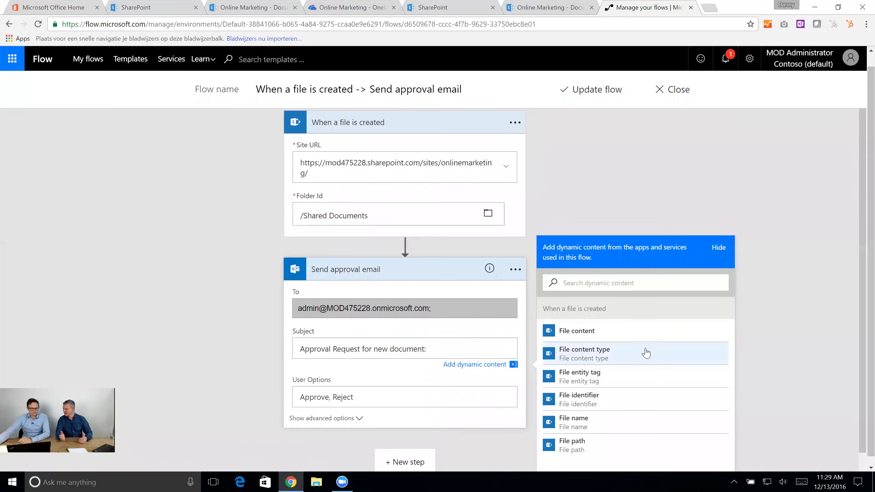
scroll(646, 348, down, 1)
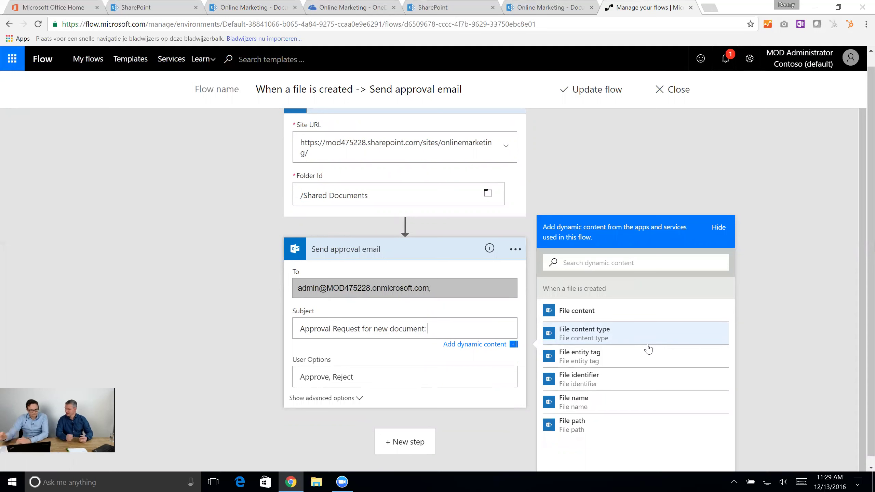
click(675, 379)
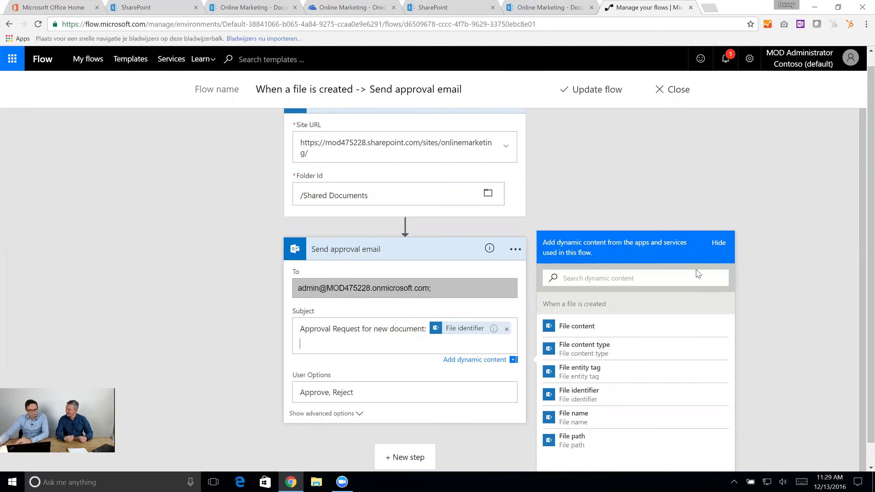
click(609, 92)
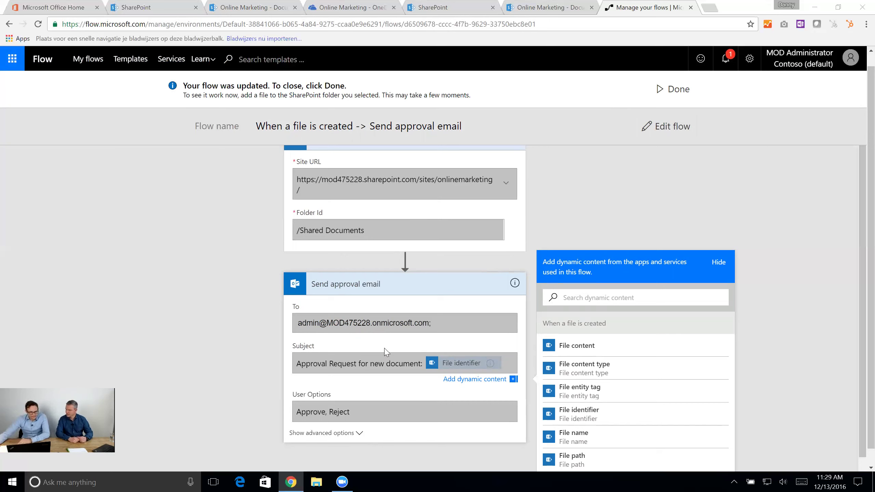
Switch to the Online Marketing site in SharePoint, view its Online Campaigns list, and return to the Documents library.
click(148, 7)
click(229, 4)
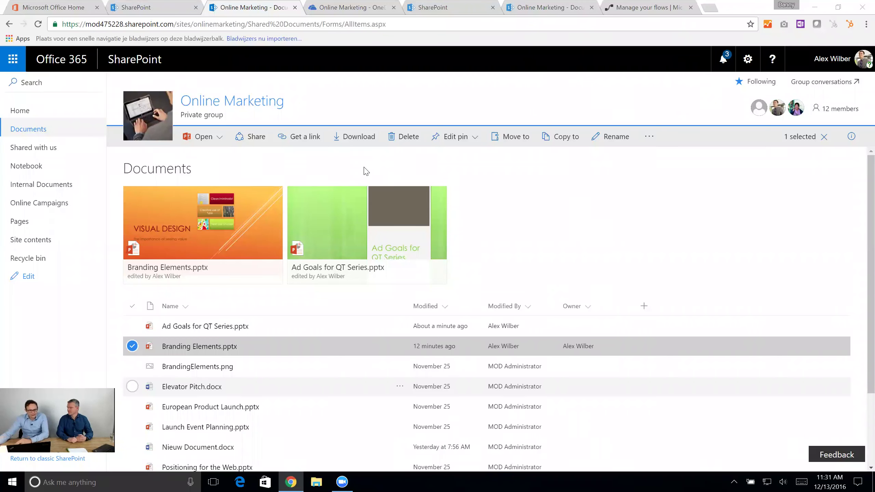
mouse_move(524, 385)
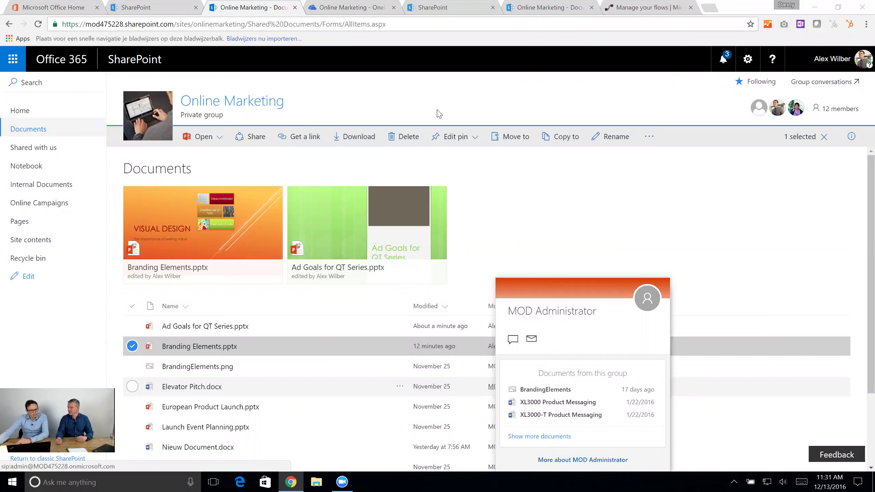
click(647, 217)
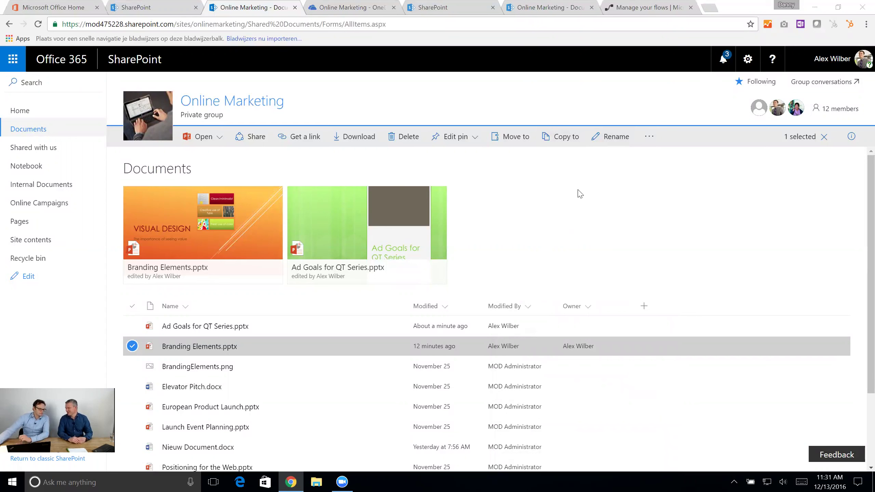
click(62, 202)
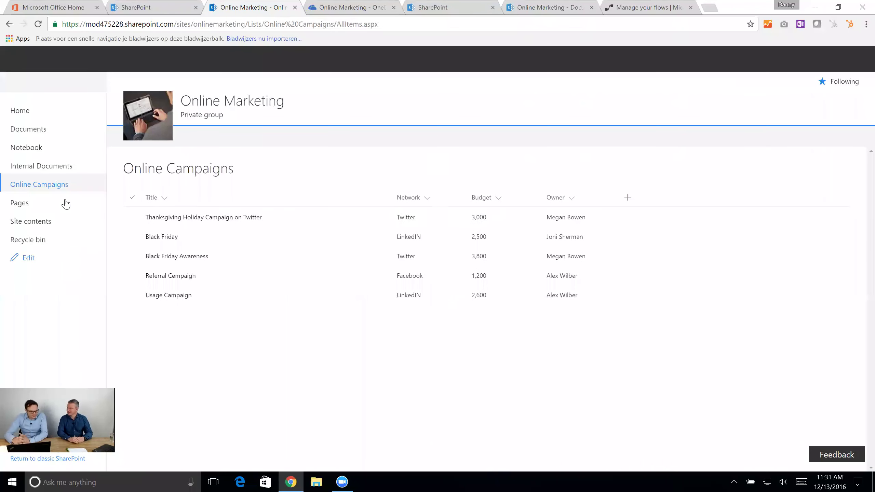
click(51, 132)
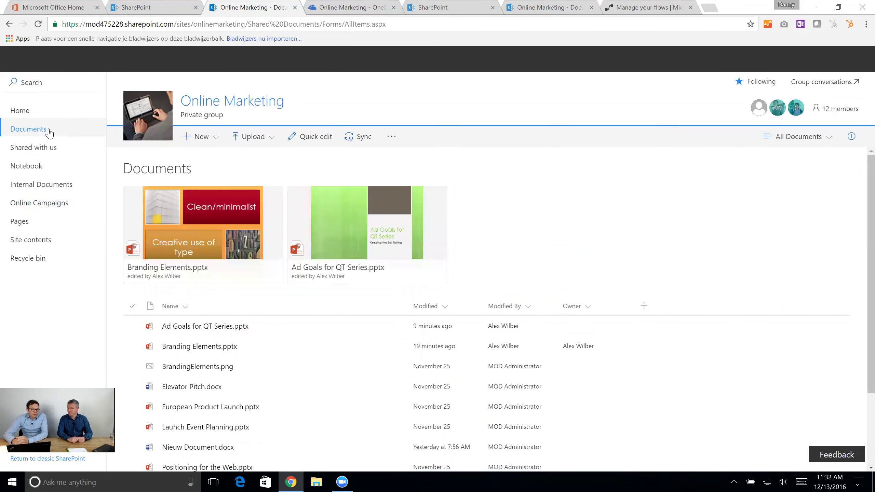
click(50, 132)
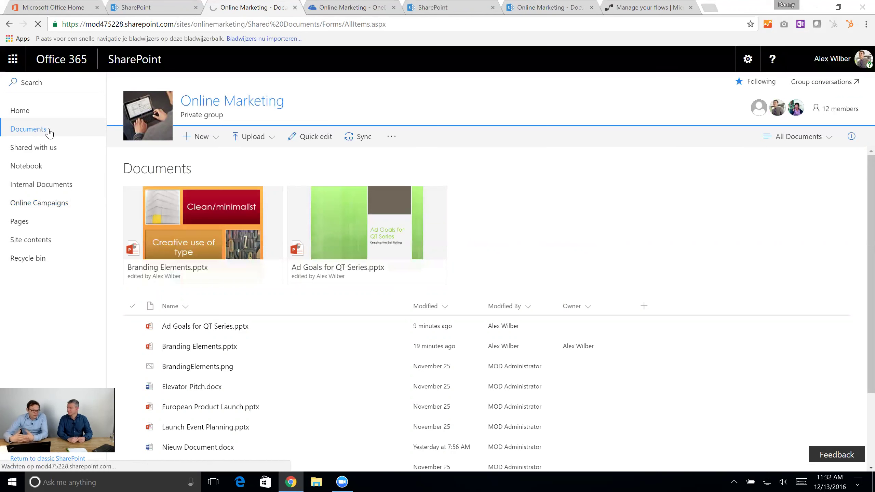
View the sharing link of Branding Elements.pptx, and close the sharing dialog.
click(132, 345)
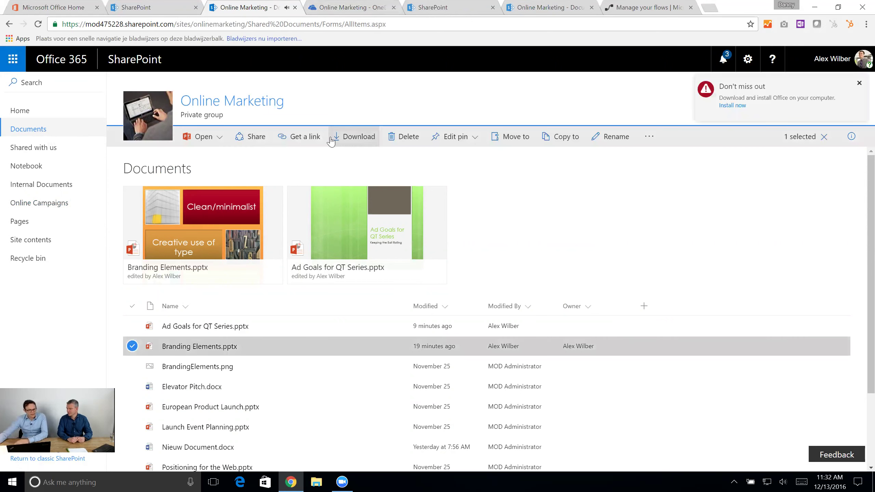
click(308, 135)
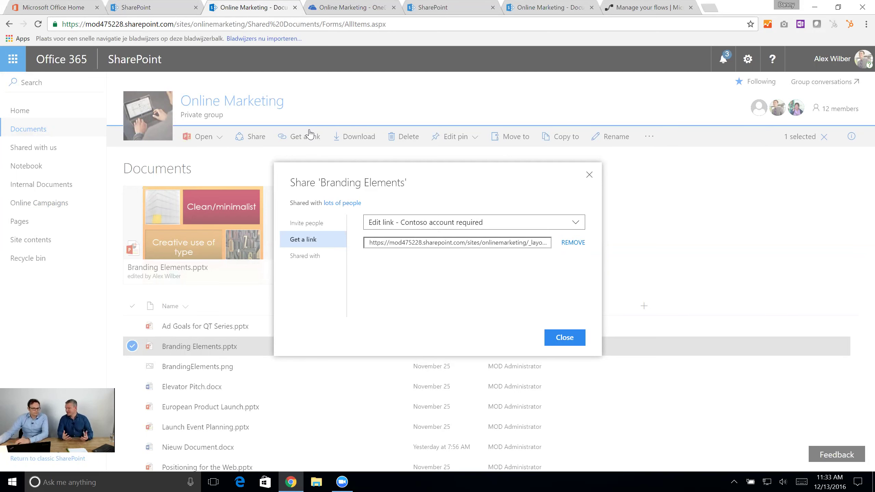
click(600, 270)
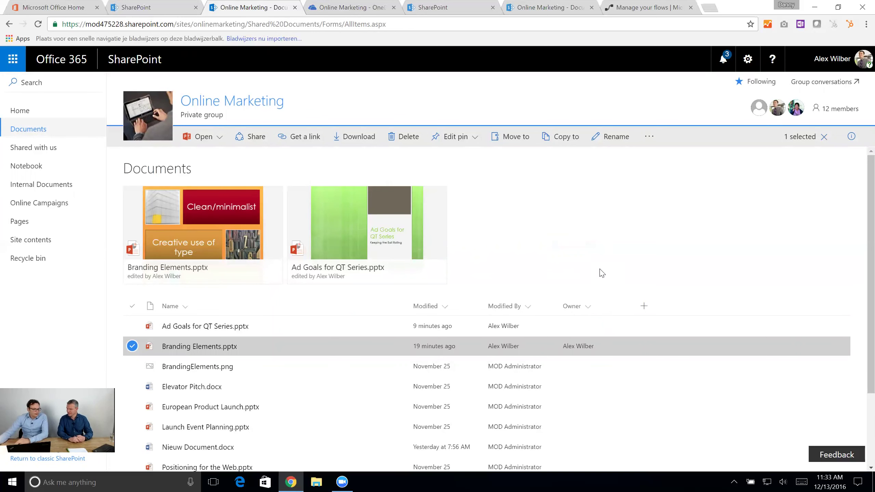
Open the Online Campaigns list and view the Flow options it offers.
click(37, 208)
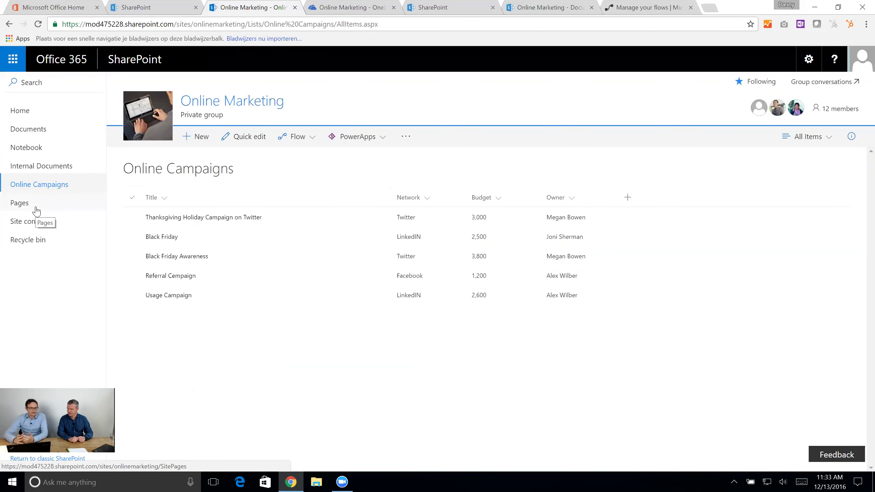
click(37, 208)
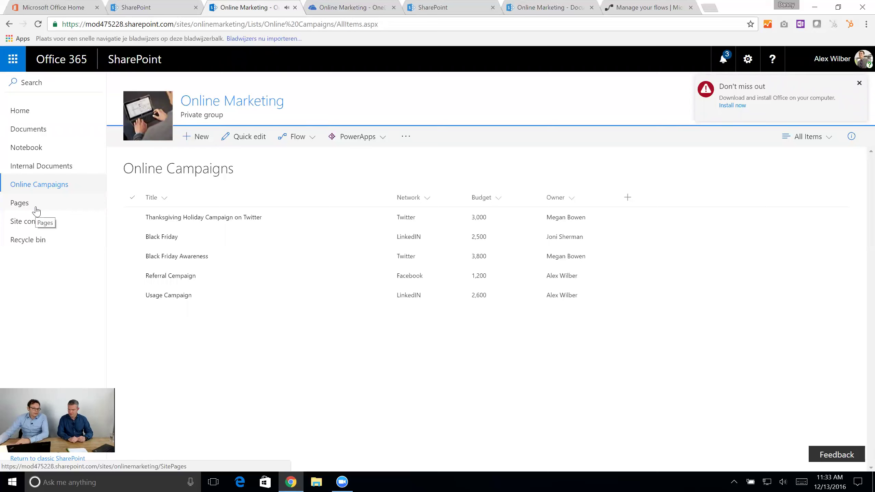
click(303, 145)
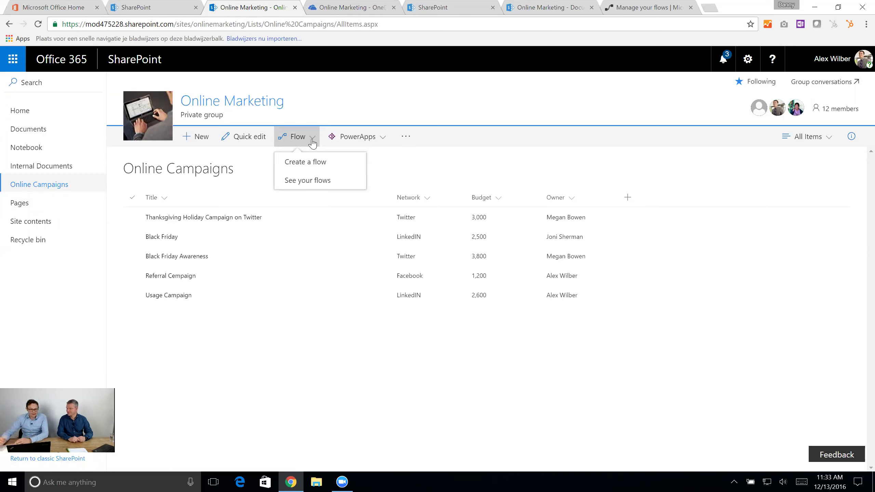
click(370, 329)
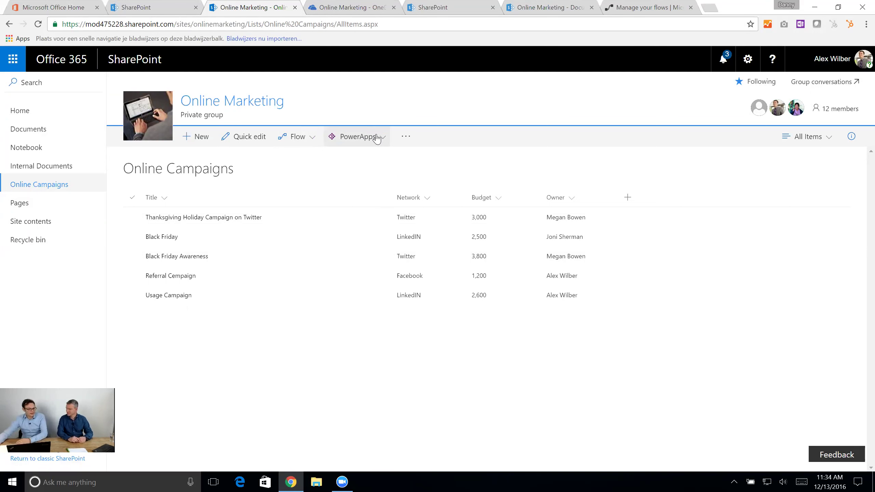
Create a PowerApps app named Voorbeeld App from the Online Campaigns list.
click(377, 139)
click(373, 161)
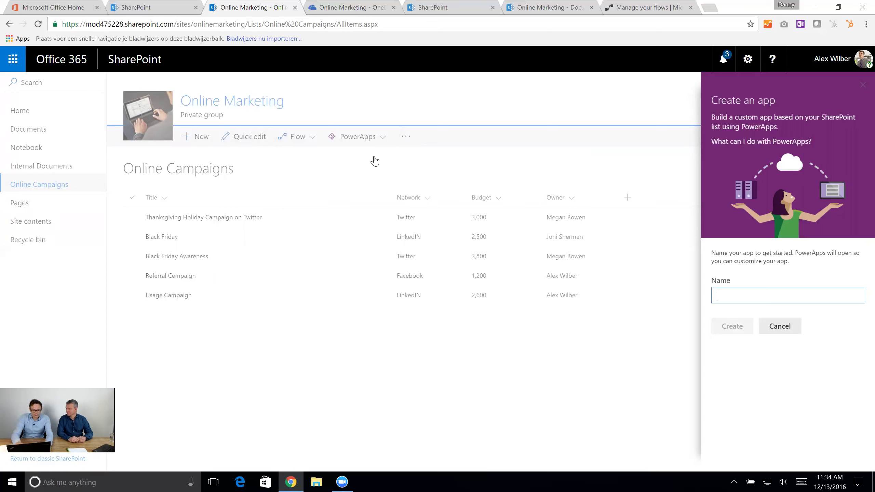
text(Voorbeeld)
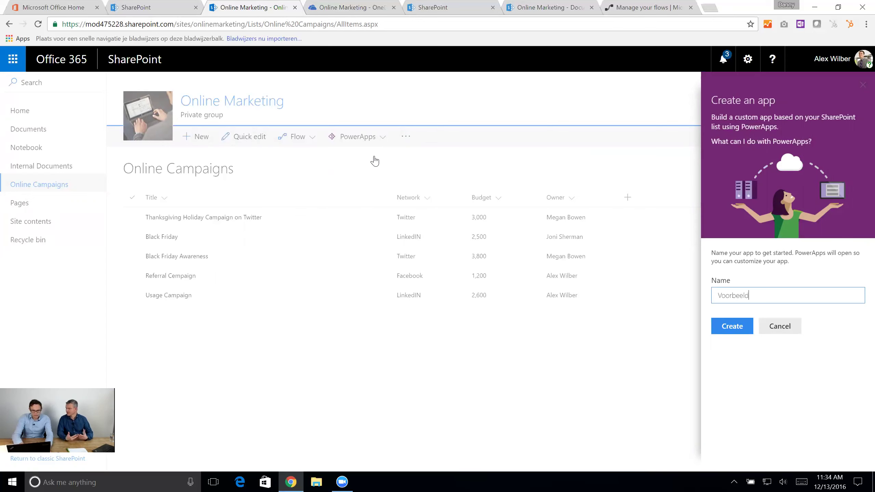
text( App)
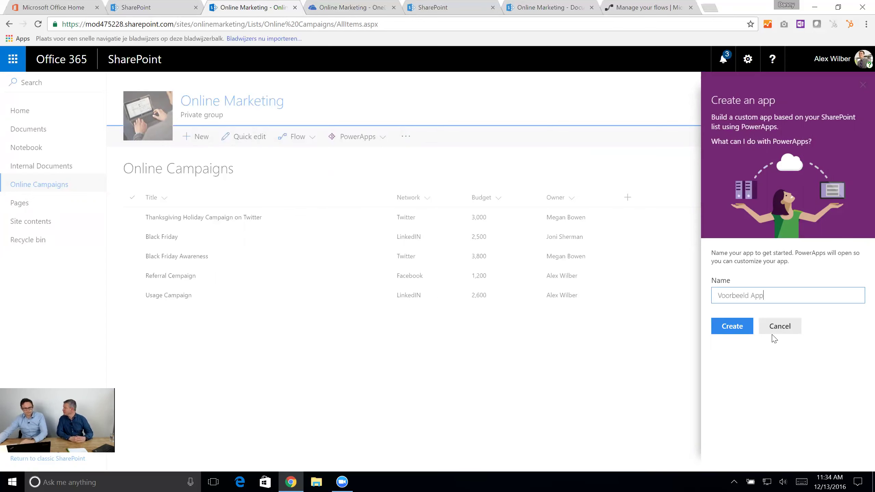
click(733, 326)
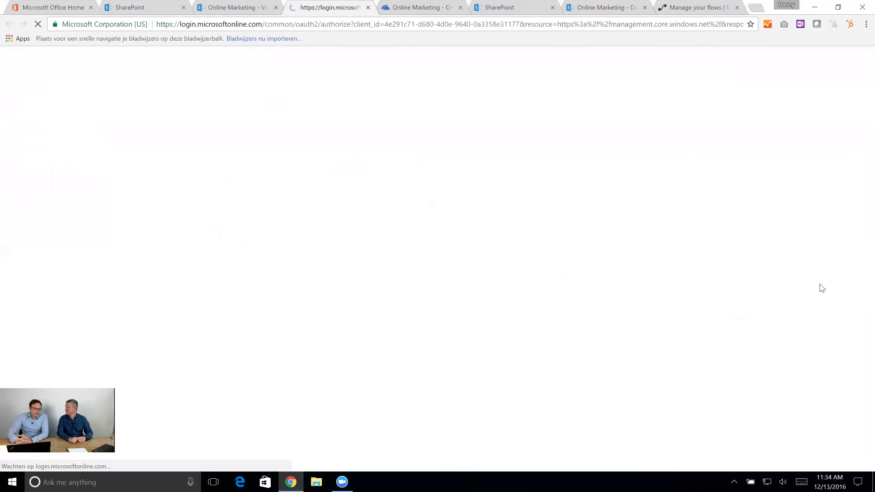
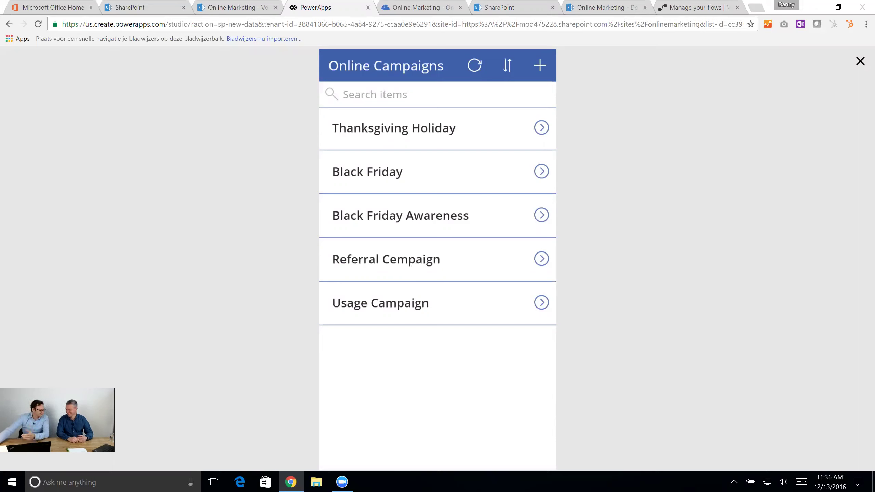
View the details of the Referral Cempaign item in the app preview.
click(545, 262)
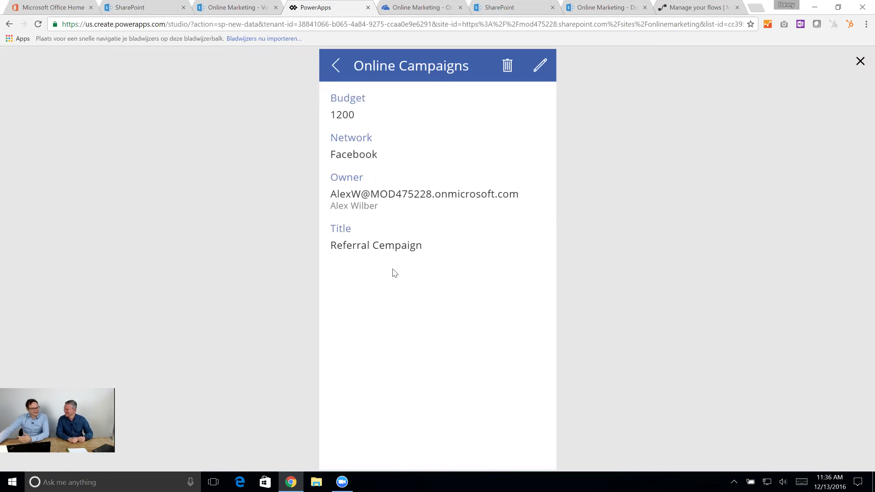
Edit the Referral Cempaign item in the app, correct its title to Referral Campaign, and save the change.
click(540, 66)
click(383, 267)
drag(384, 267, 390, 267)
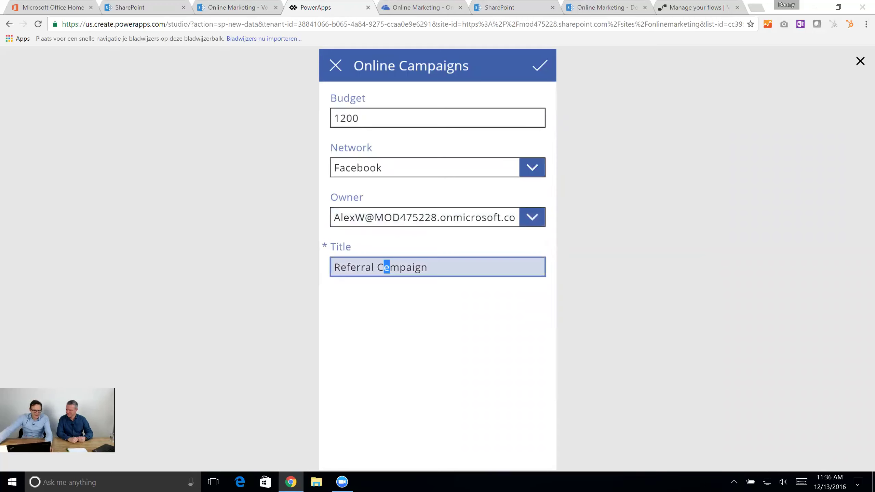
text(a)
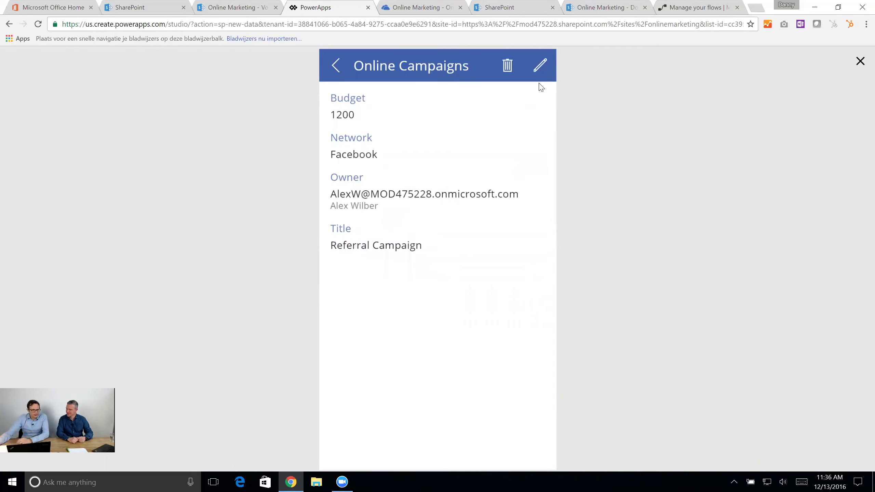
Return to the Online Campaigns list in SharePoint and check the title of the Referral Campaign item.
click(237, 6)
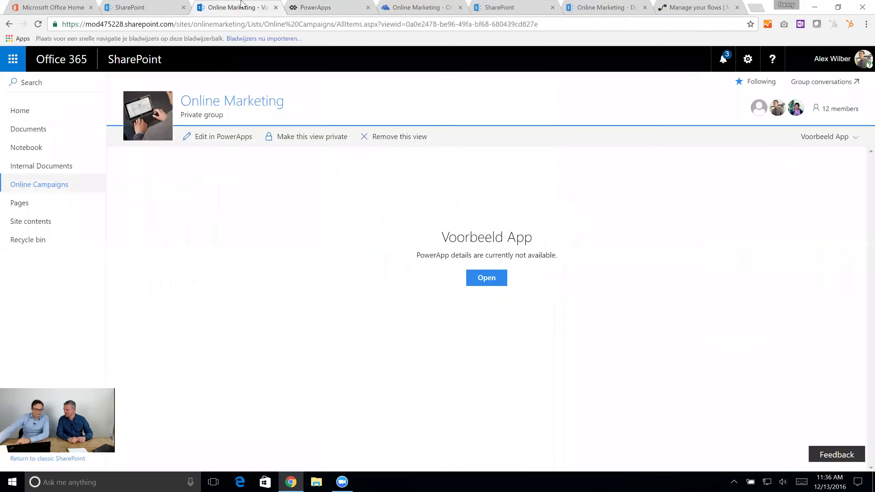
click(52, 187)
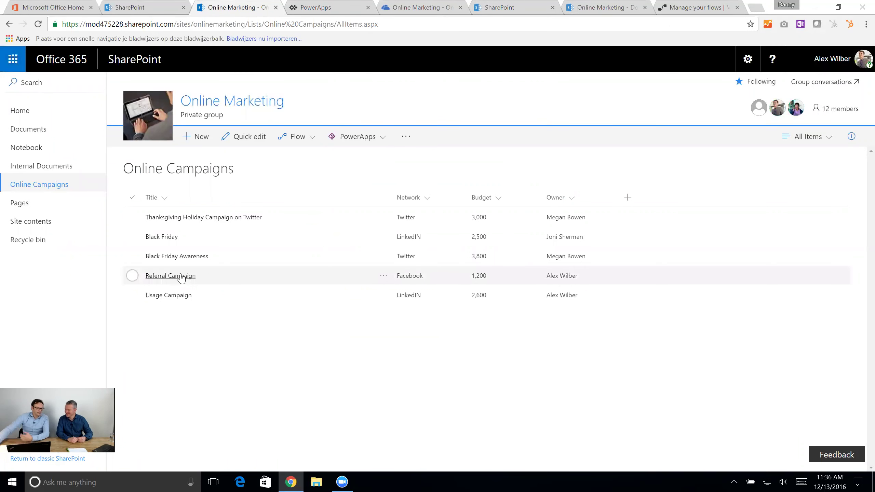
click(183, 277)
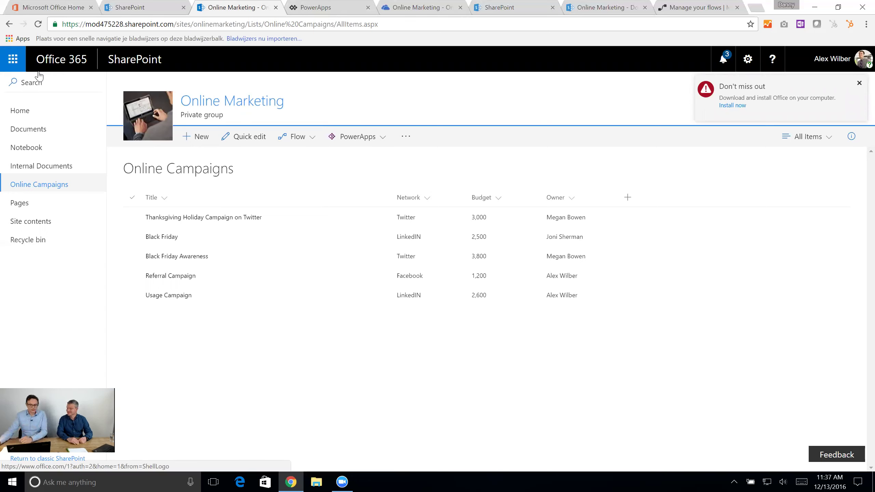
Add a news post from the Online Marketing home page and title it Modern Team Sites Rock.
click(19, 112)
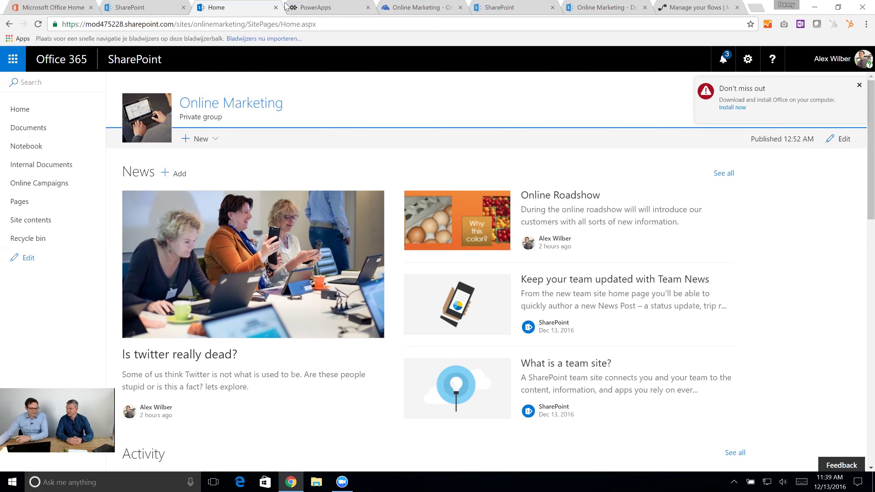
click(174, 174)
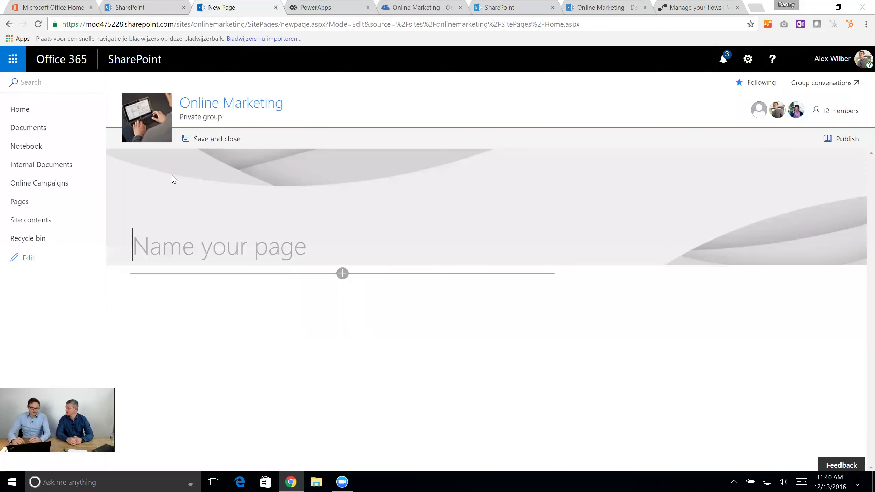
text(Mode)
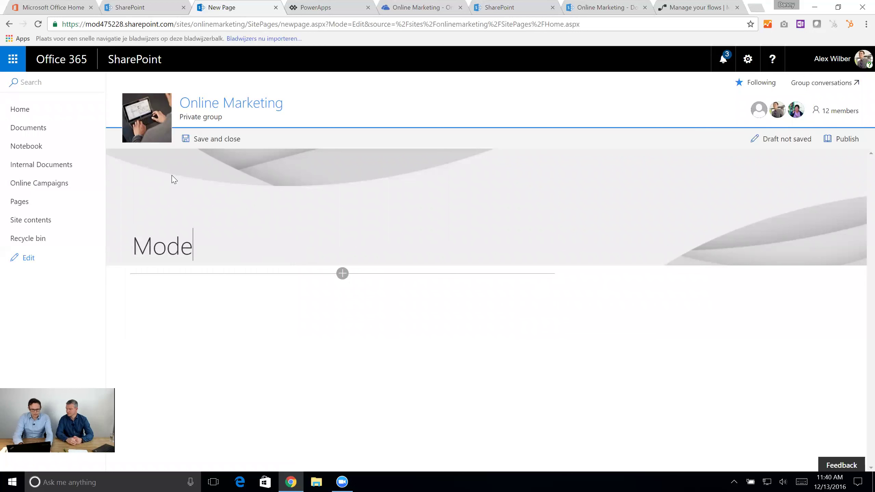
text(rn Team Sites Rovck)
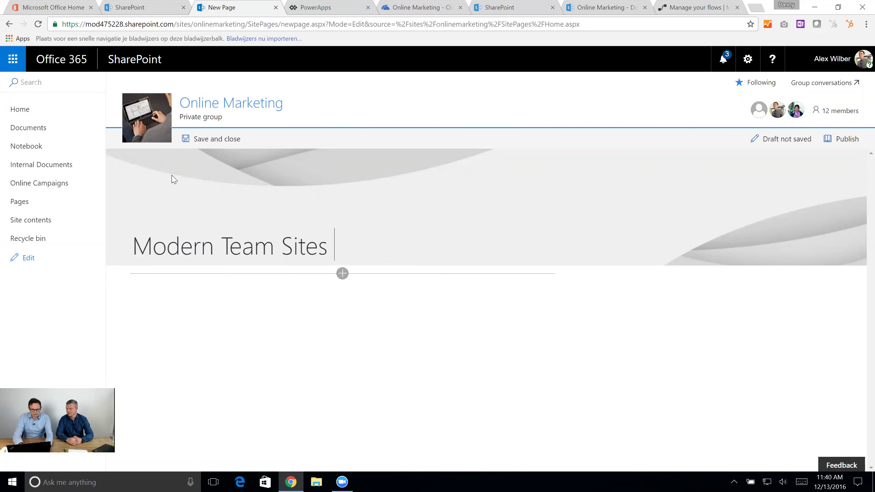
key(BackSpace)
key(BackSpace)
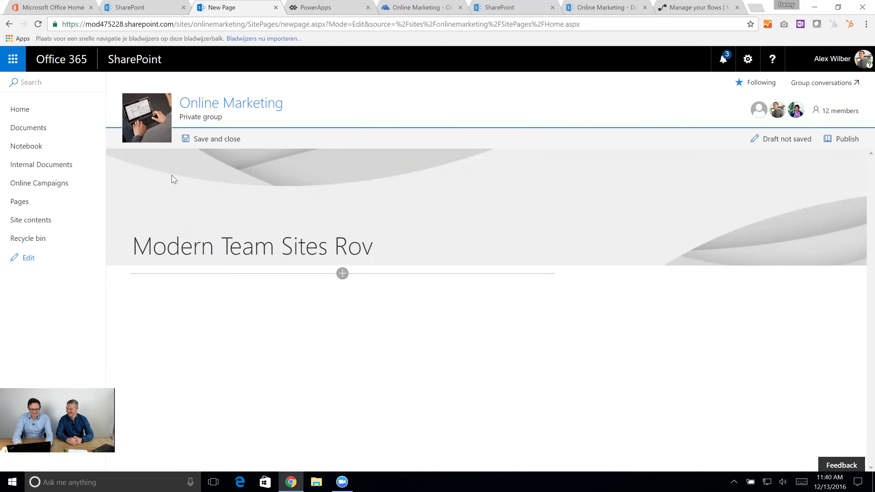
key(BackSpace)
text(ck)
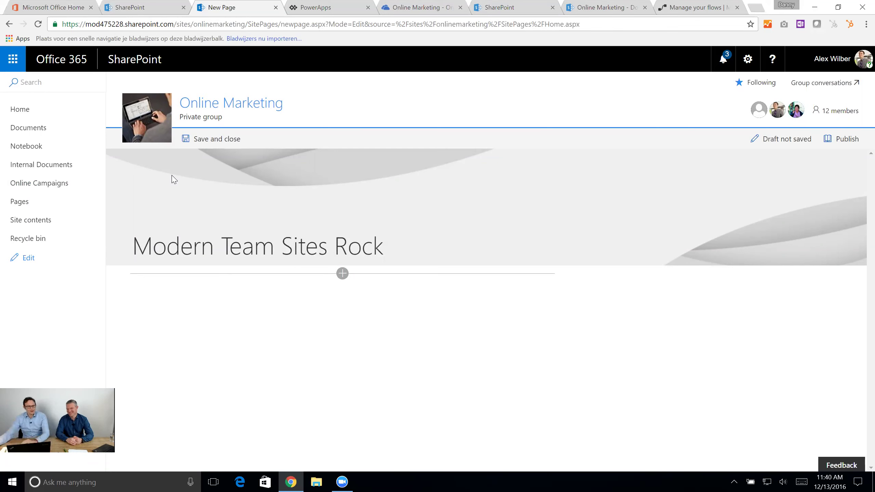
Insert an image web part below the page title and upload the picture sharepoint-2016-blog-hero from the Pictures folder.
key(Tab)
key(Return)
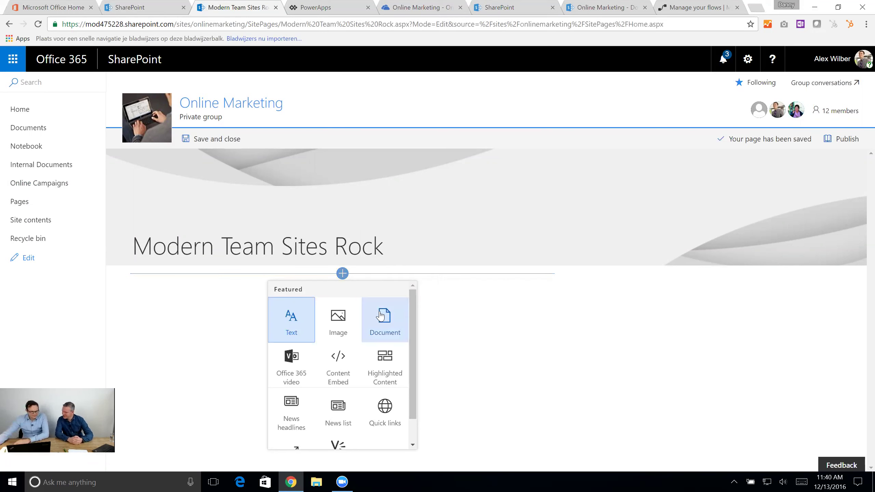
scroll(369, 342, down, 1)
scroll(370, 347, up, 1)
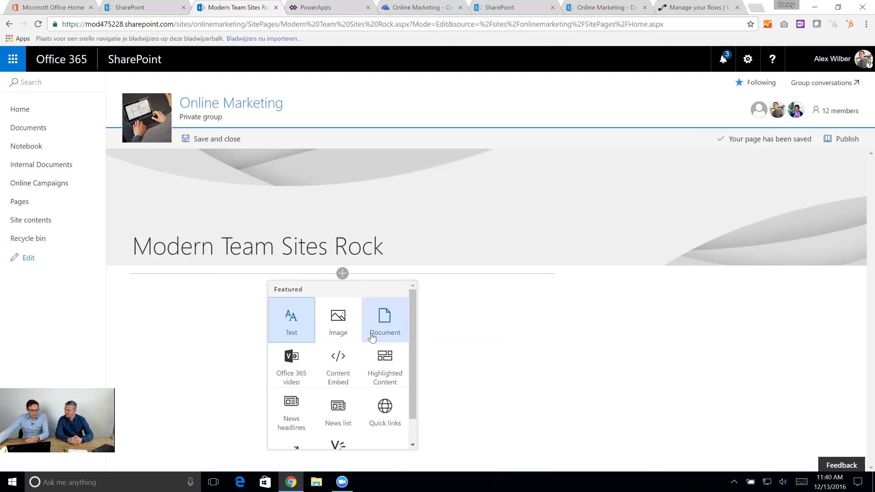
click(352, 339)
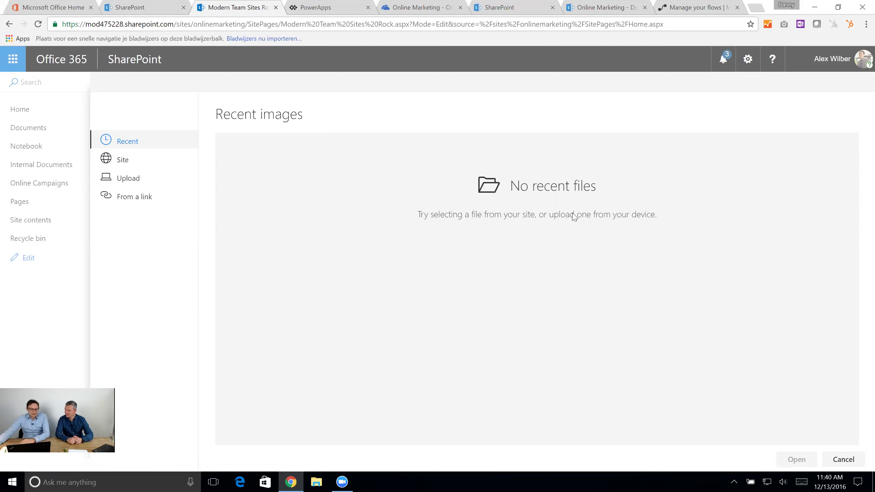
click(150, 165)
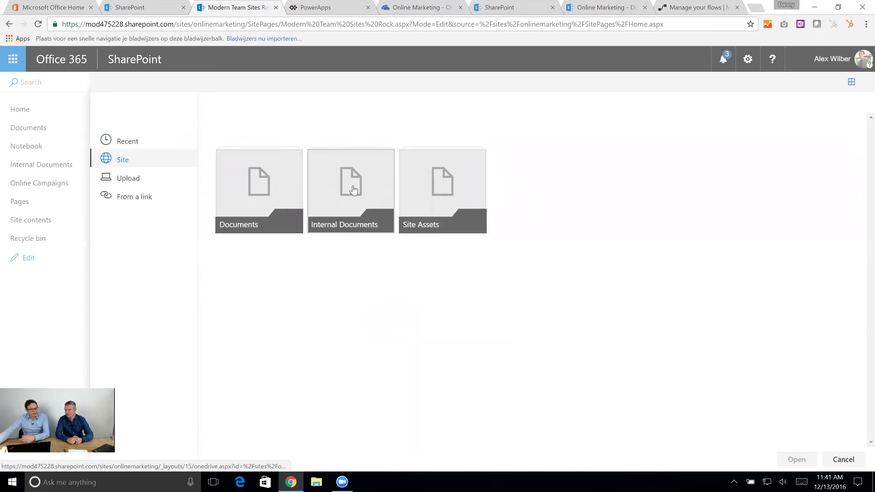
click(138, 200)
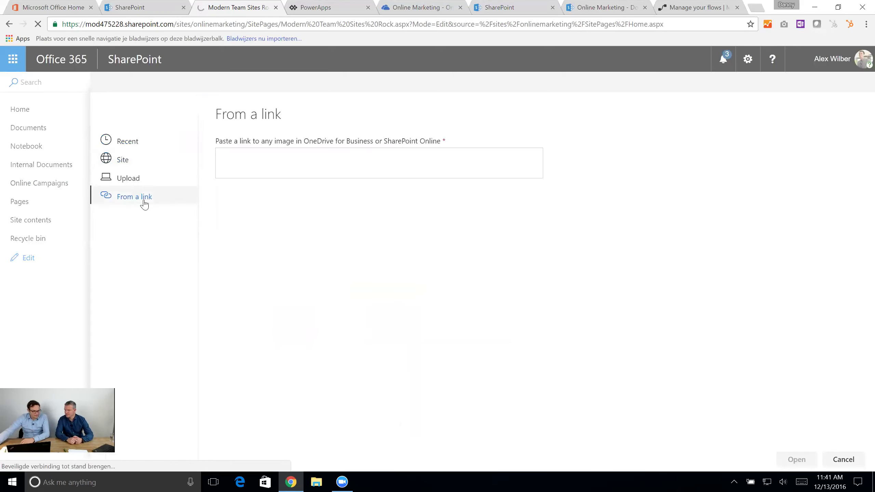
click(143, 182)
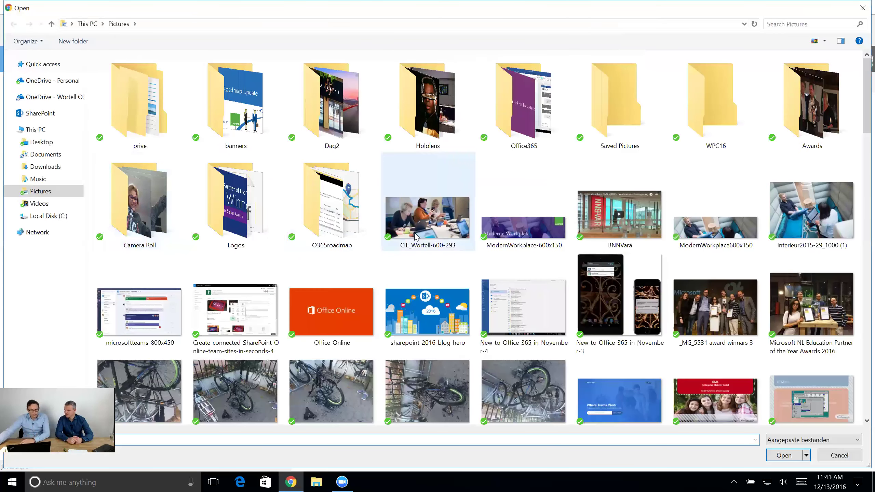
click(428, 330)
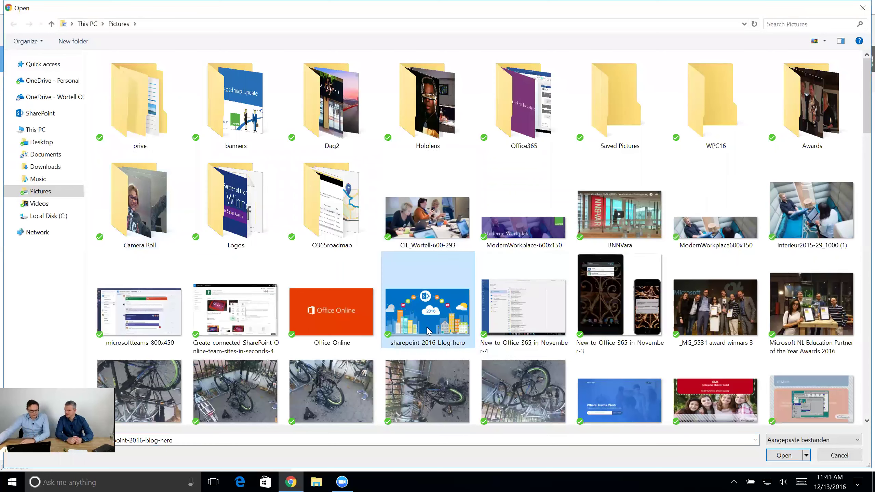
click(792, 456)
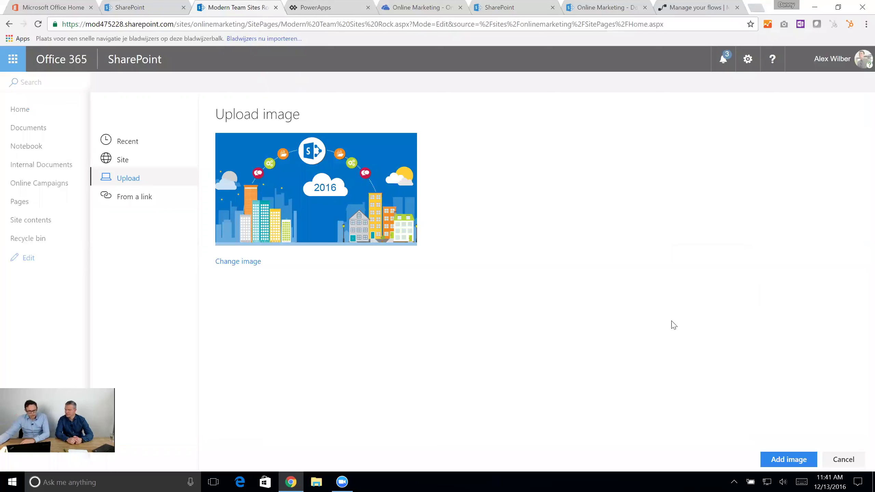
click(788, 460)
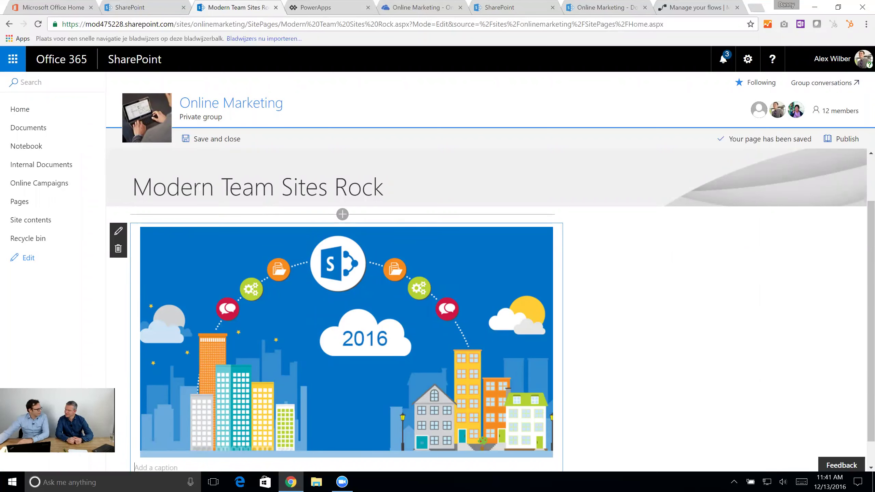
Insert a text web part above the image with the sentence "De nieuwe modern teamsites zijn een geheel nieuwe functie.".
scroll(578, 214, down, 1)
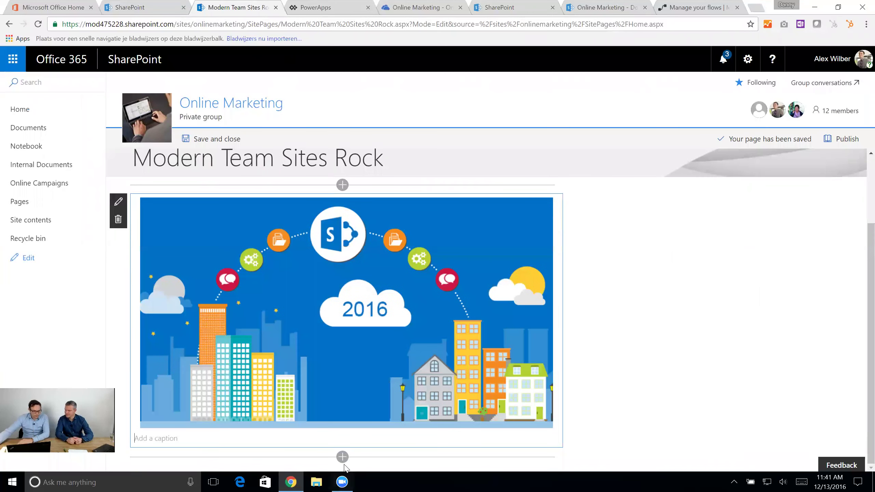
click(342, 185)
click(291, 231)
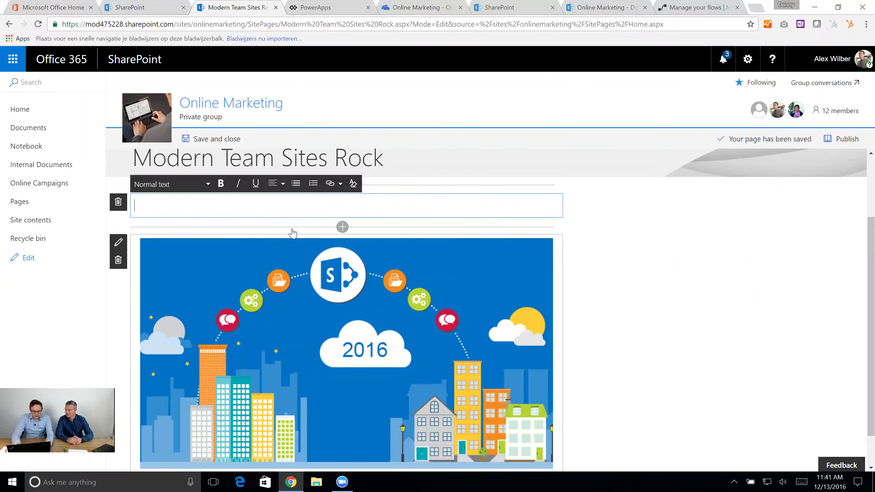
text(De n)
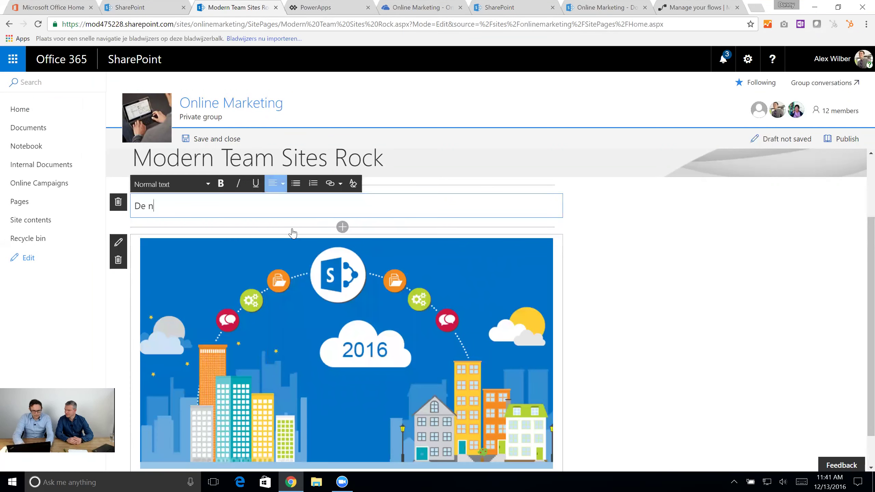
text(ieuwe modern teamsi)
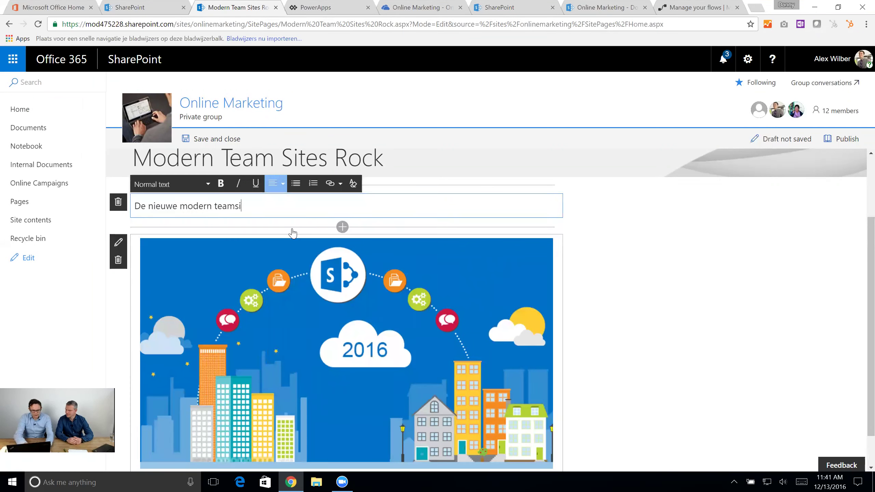
text(tes zijn een gehee)
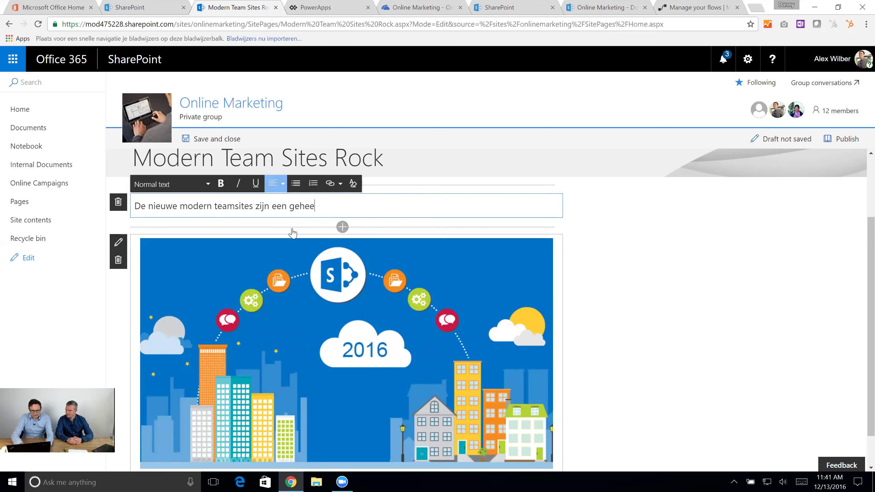
text(l nieuwe functie.)
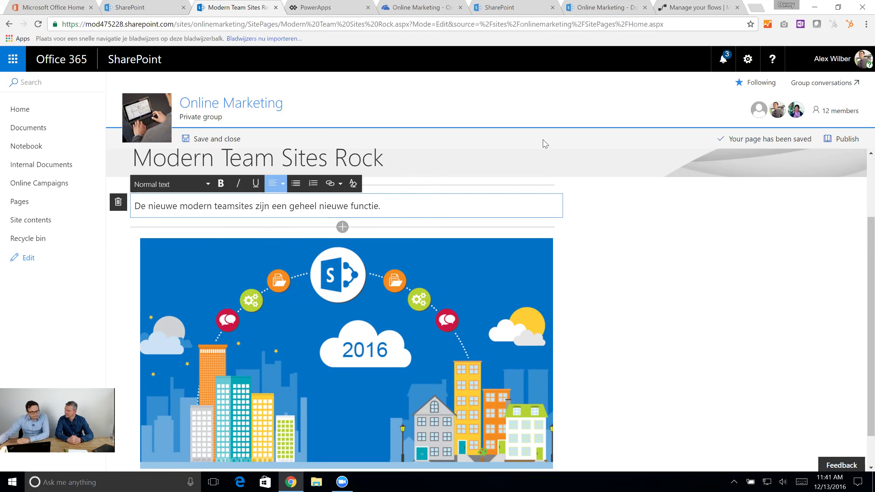
click(685, 9)
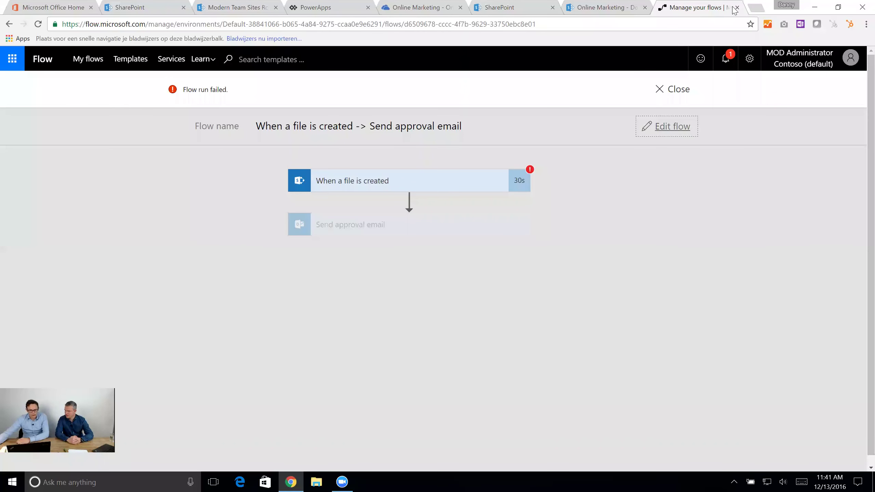
click(213, 6)
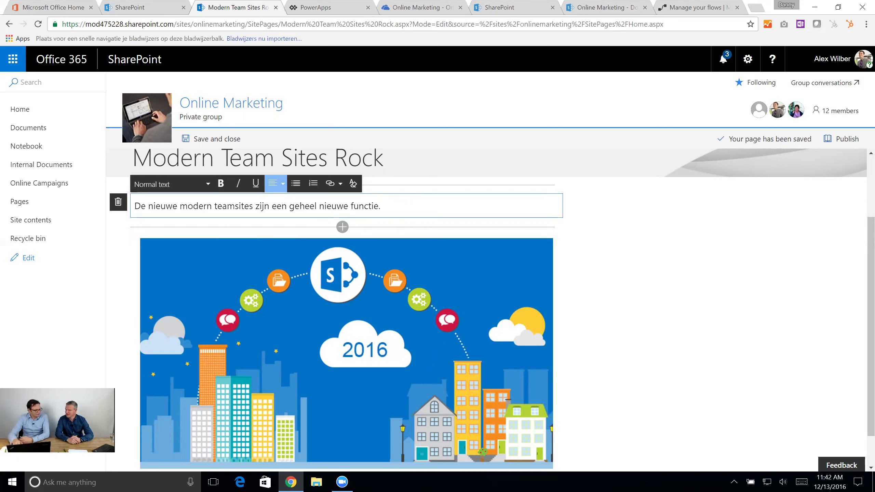
Try to make the word functie bold by enclosing it in the HTML tags <b> and </b>.
click(368, 206)
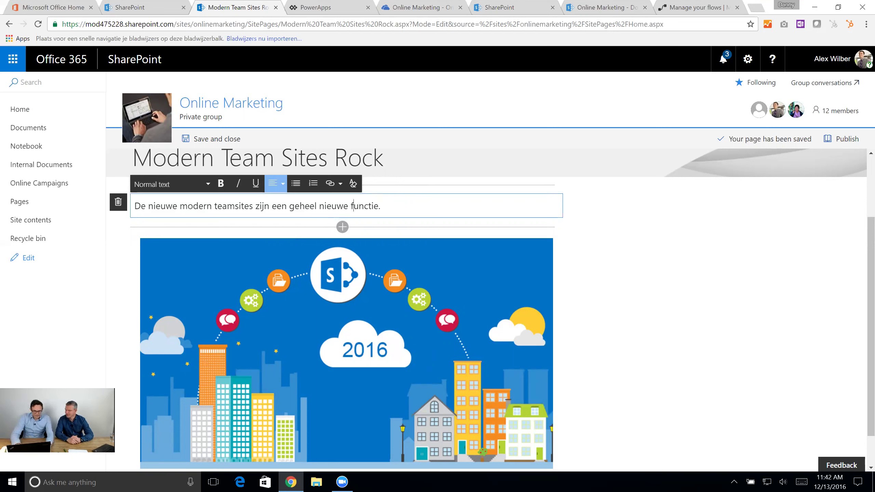
text(<b>)
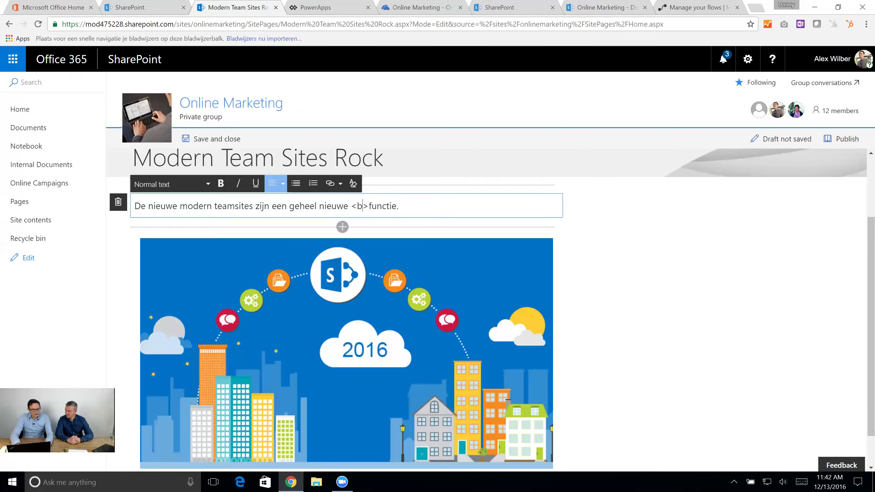
text(</>)
key(Left)
text(b)
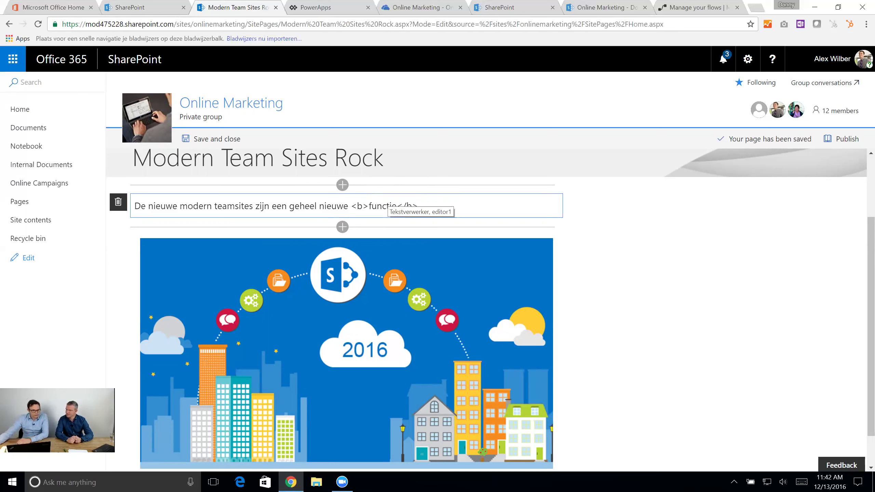
Remove the <b> and </b> tags around the word functie in the text web part.
key(BackSpace)
key(BackSpace)
key(BackSpace)
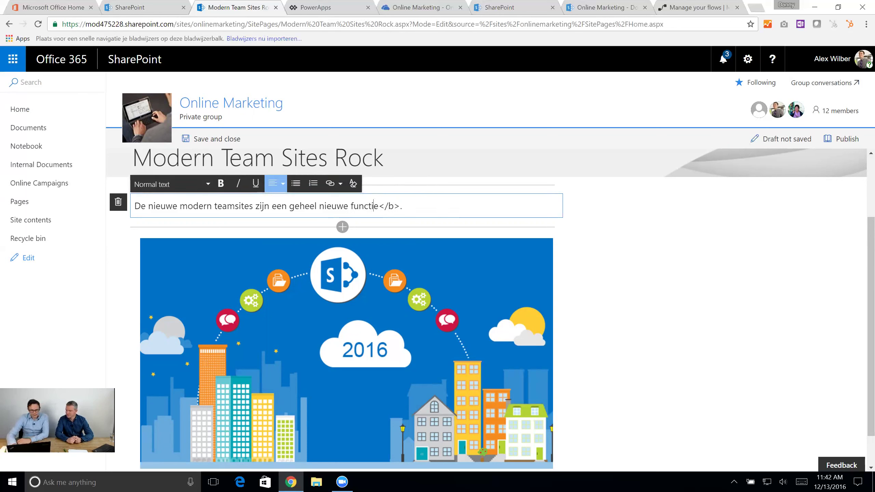
key(Delete)
key(Delete)
key(Delete)
key(Delete)
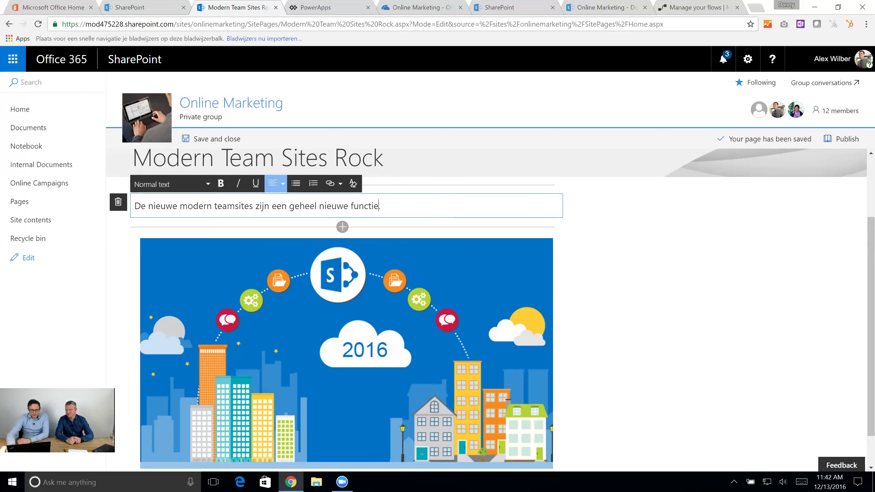
Save the Modern Team Sites Rock page as a draft and close the editor.
click(198, 139)
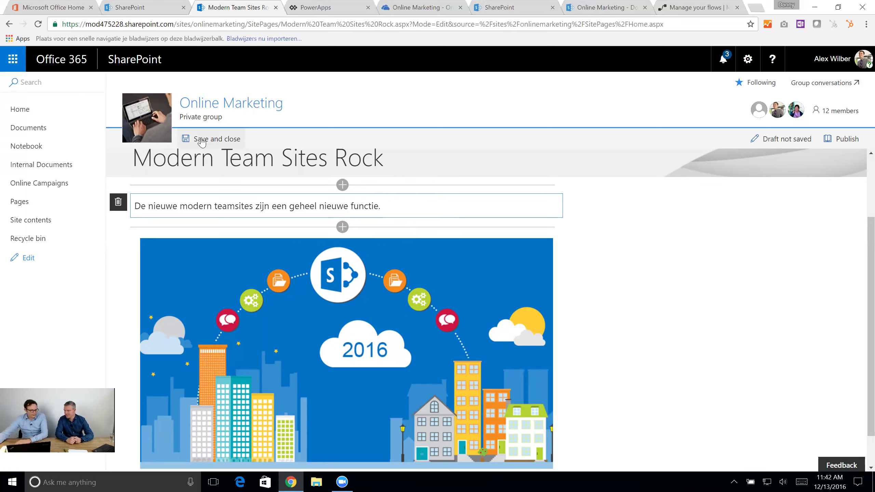
click(201, 139)
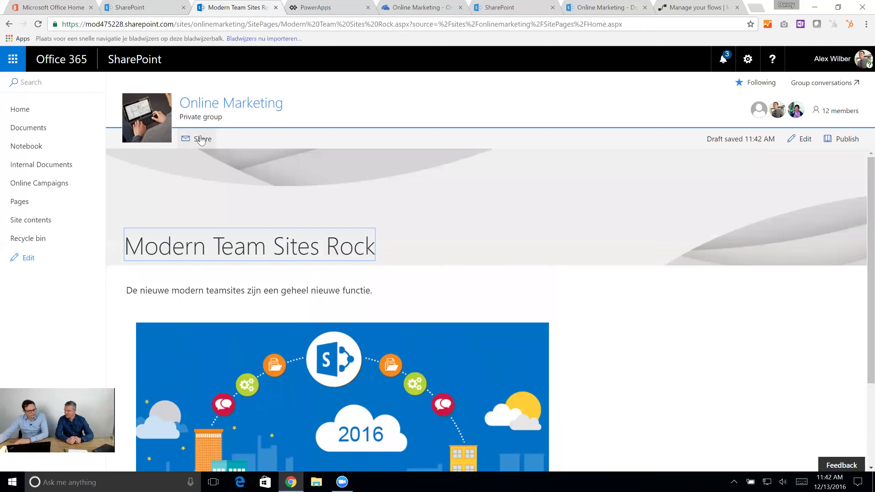
Publish the Modern Team Sites Rock page and view it in the news section of the team site's home page.
click(843, 139)
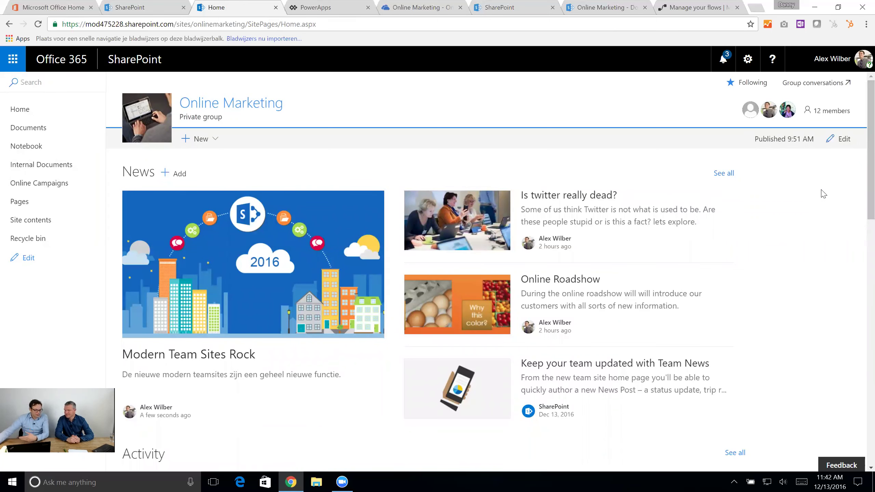
scroll(510, 257, down, 4)
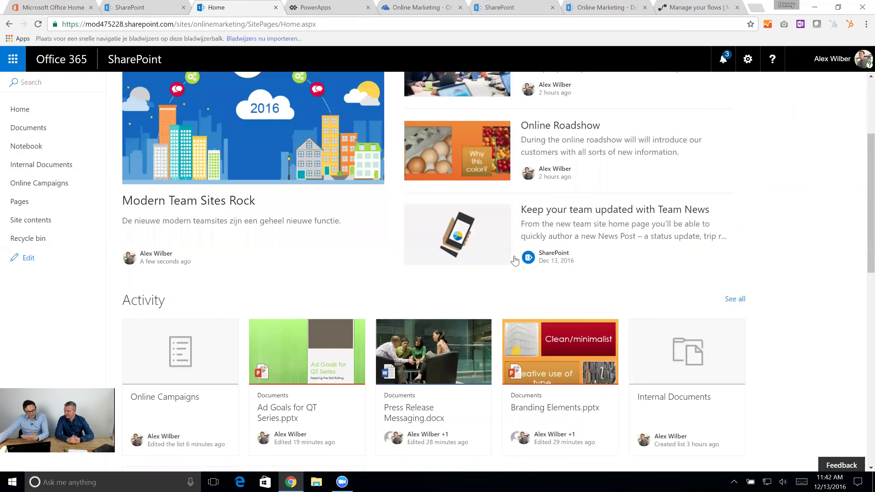
scroll(515, 261, down, 5)
scroll(516, 264, up, 10)
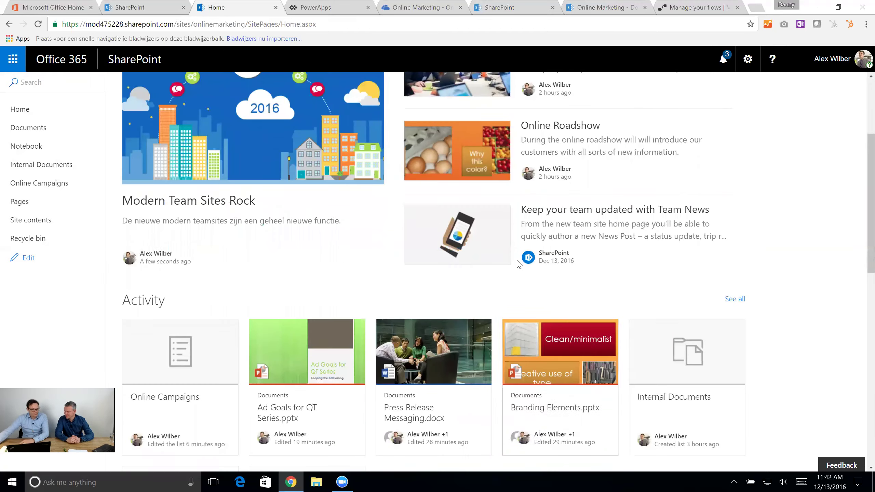
Start editing the team site's home page and open the web part choices between the News and Activity sections.
click(836, 140)
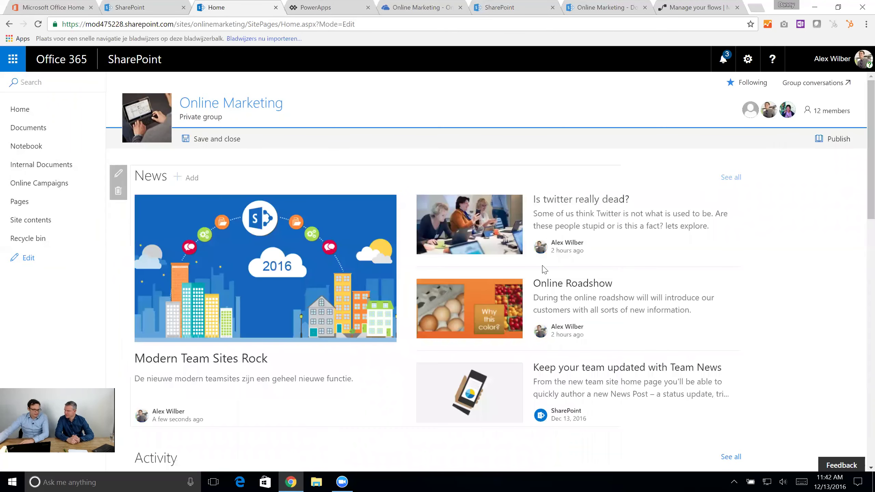
scroll(424, 229, down, 5)
mouse_move(434, 283)
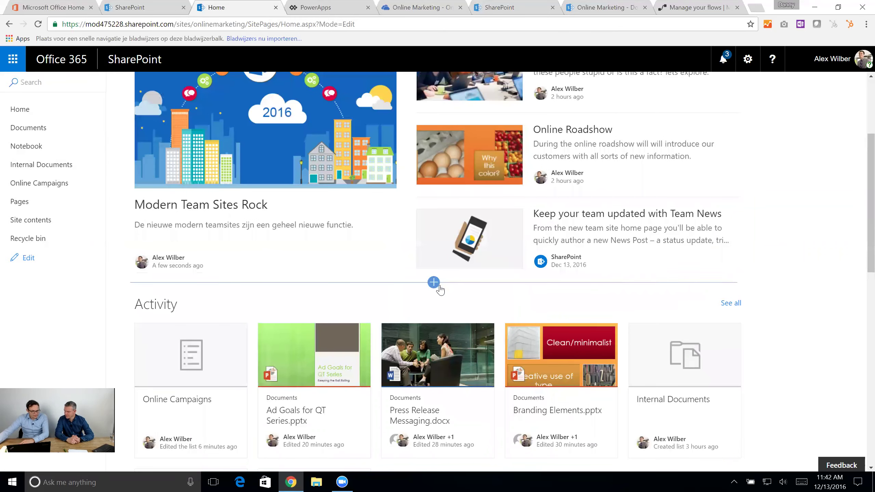
scroll(434, 283, up, 5)
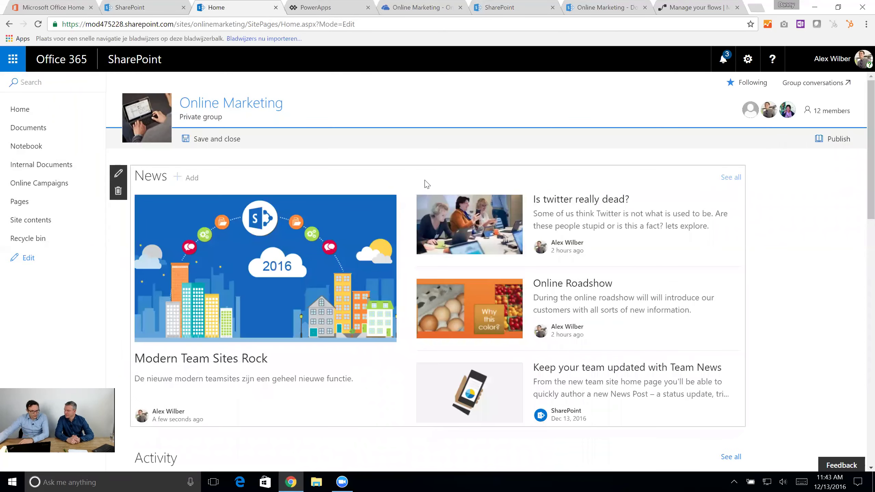
scroll(431, 345, down, 3)
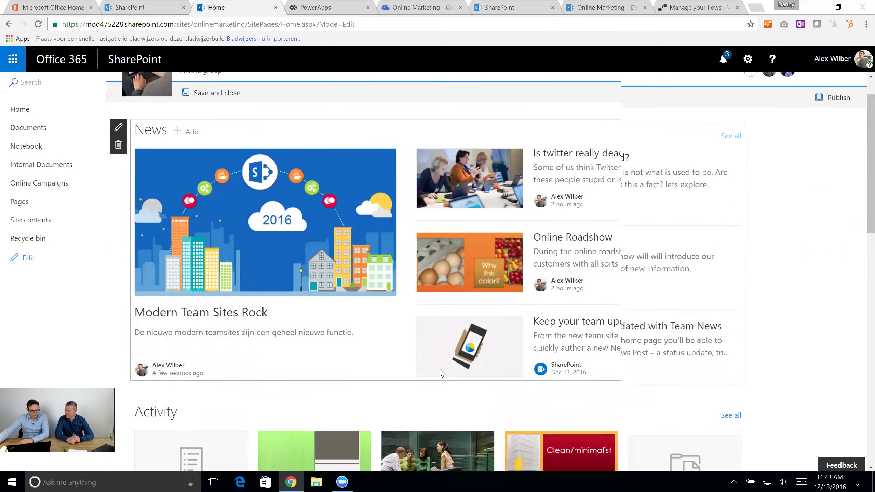
click(434, 335)
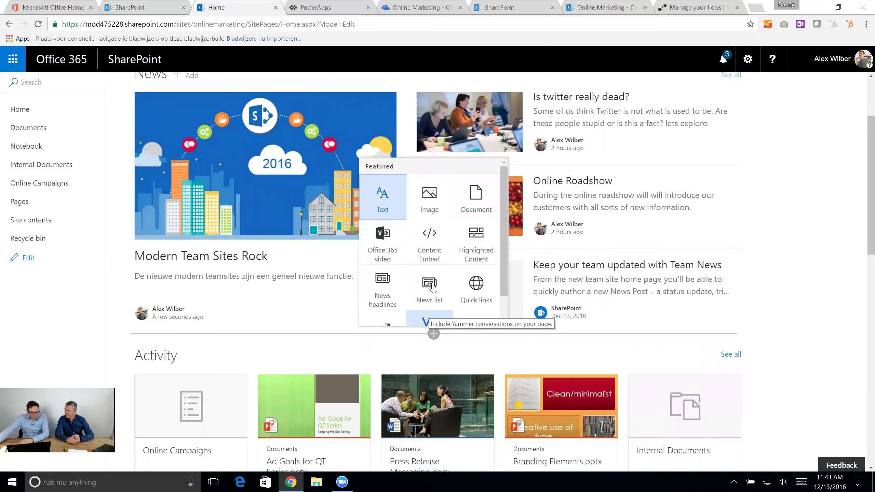
scroll(476, 286, down, 1)
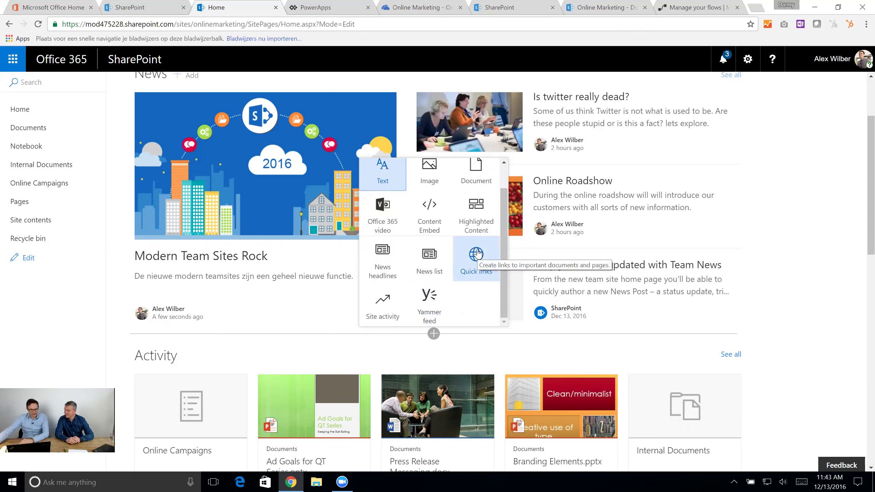
Add a Document web part showing the Ad Goals for QT Series presentation from the site's Documents library.
click(483, 177)
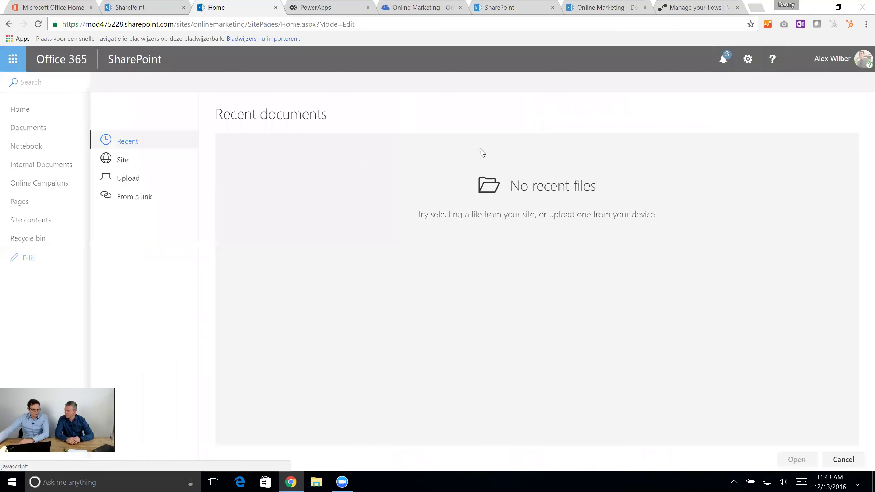
click(135, 162)
click(262, 191)
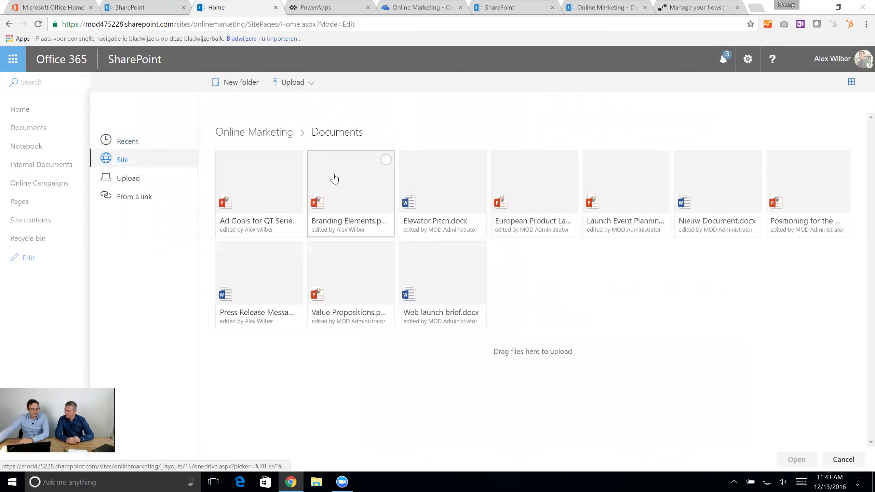
click(266, 185)
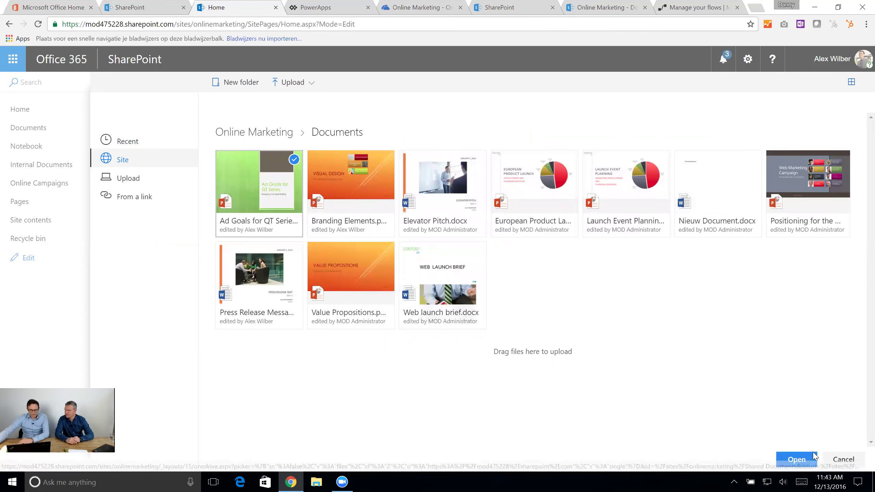
click(802, 461)
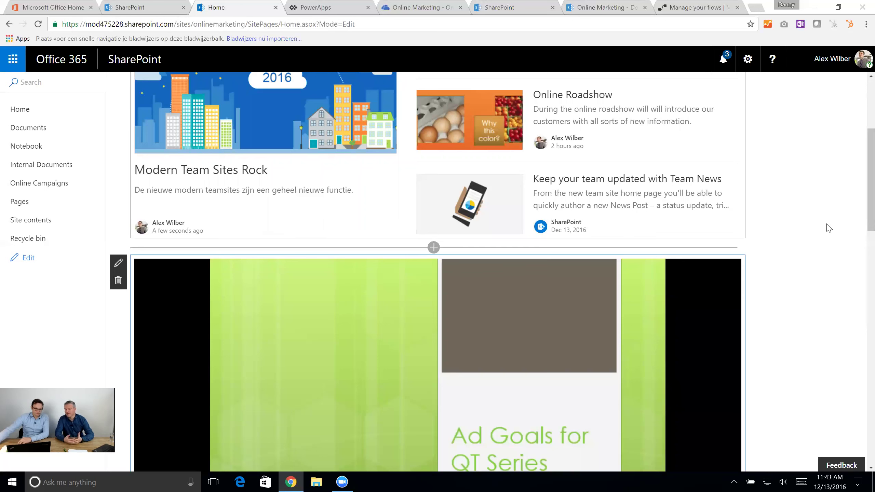
Page through the embedded Ad Goals for QT Series presentation to slide 3.
scroll(796, 264, down, 1)
scroll(795, 265, down, 3)
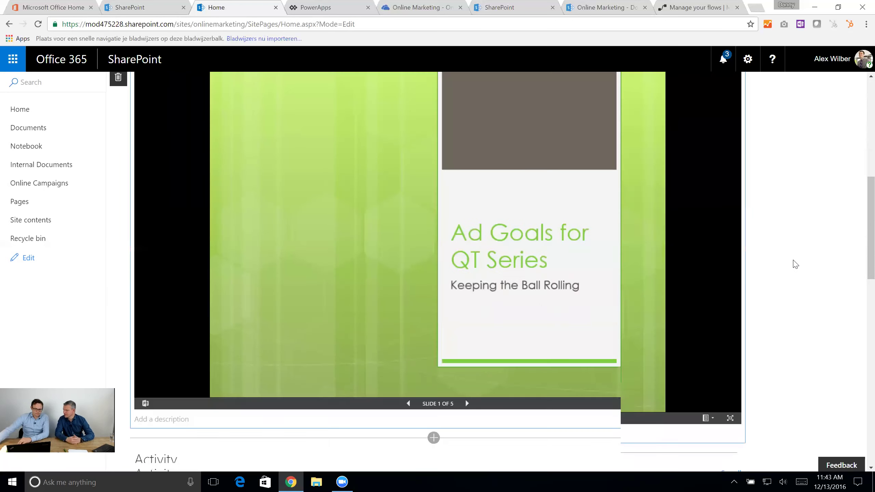
click(468, 402)
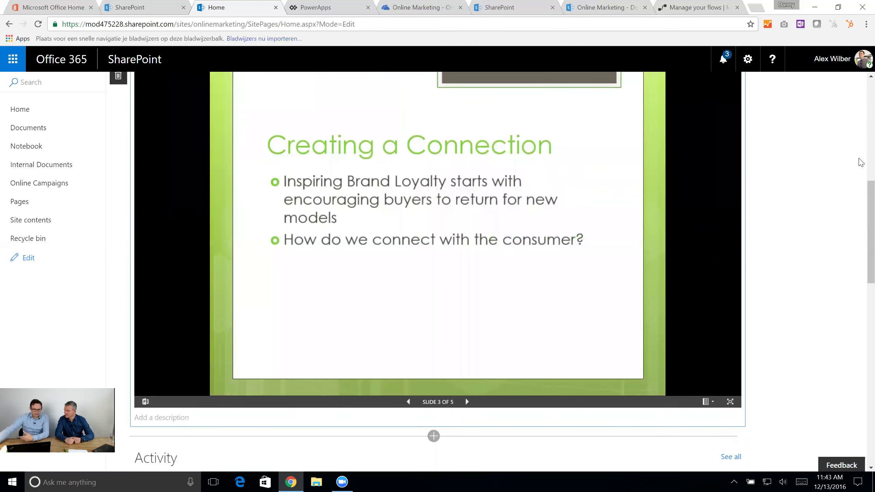
Publish the edited home page and view the embedded presentation on it.
scroll(861, 142, up, 7)
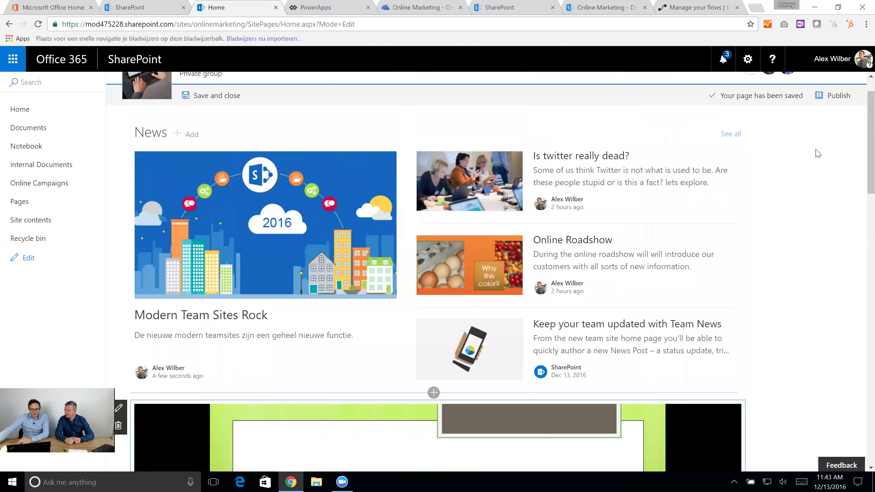
click(838, 96)
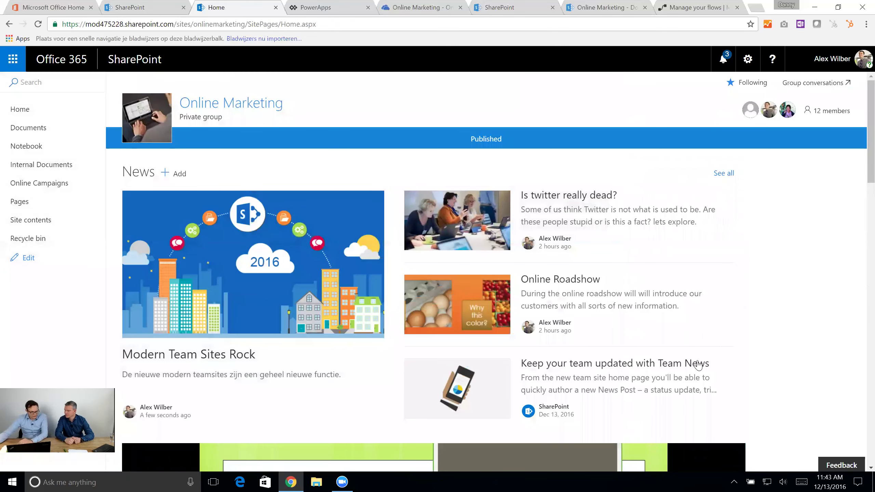
scroll(775, 372, down, 6)
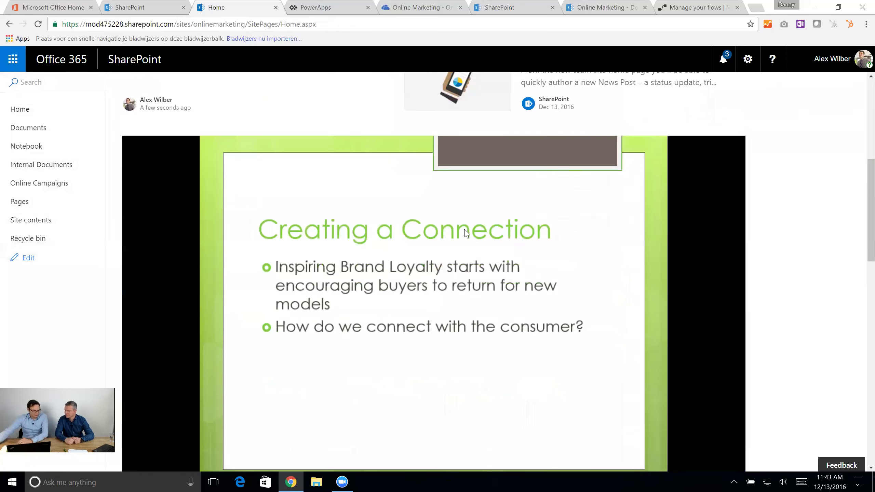
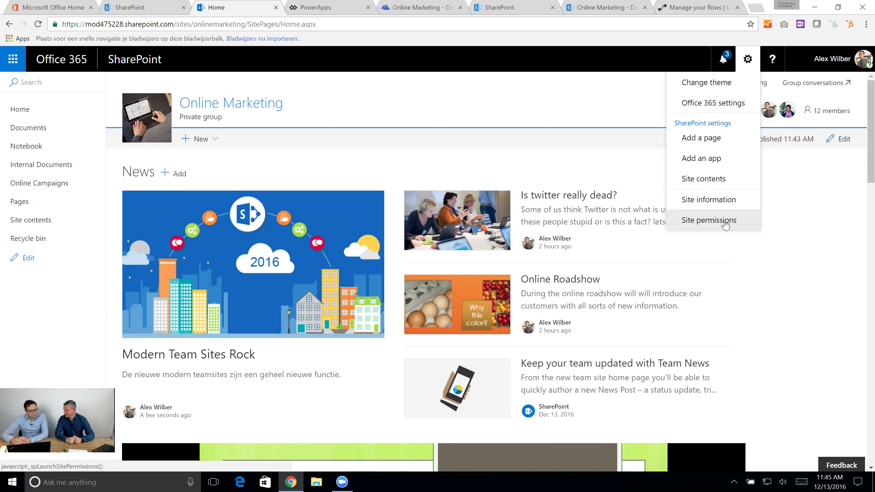
Close the settings menu and look through the site contents page of the Online Marketing site.
click(89, 332)
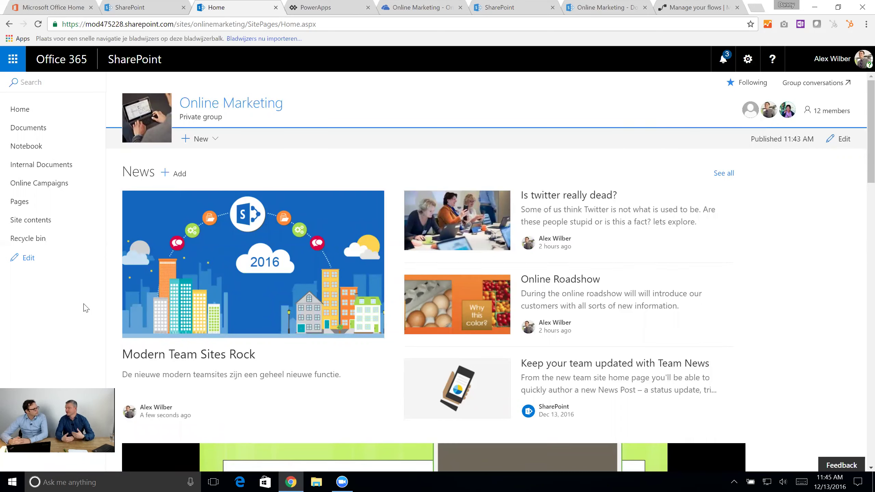
click(46, 221)
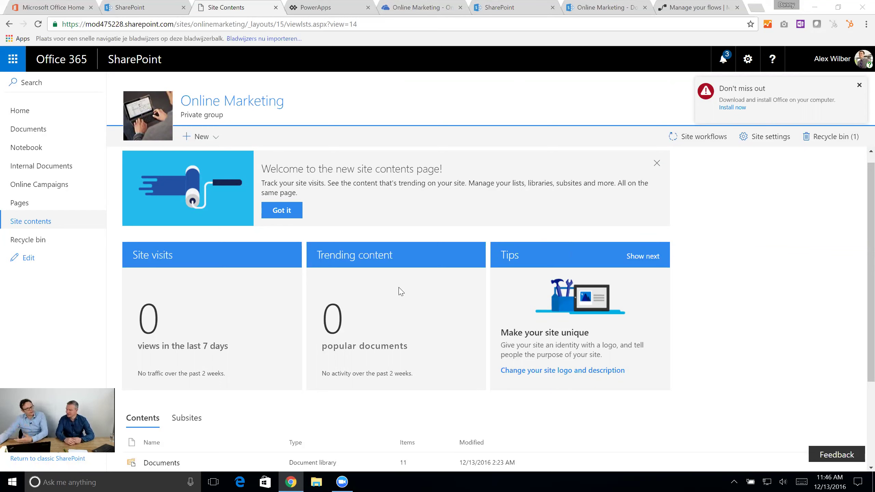
scroll(400, 303, down, 3)
scroll(399, 303, up, 1)
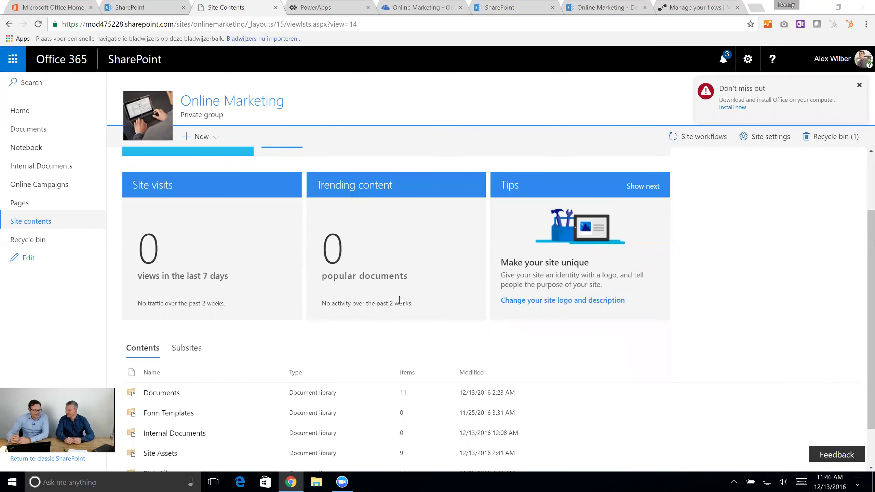
scroll(410, 297, up, 2)
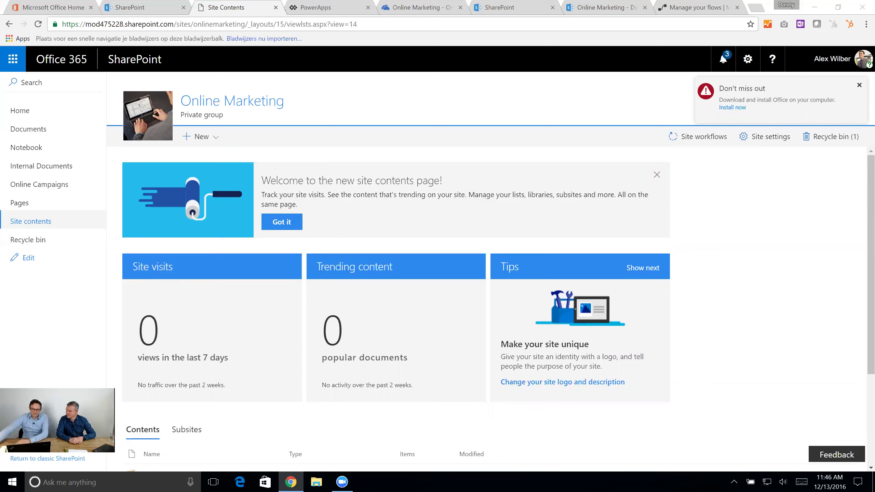
View the Change the look themes in the site settings and go back toward the site contents.
click(758, 143)
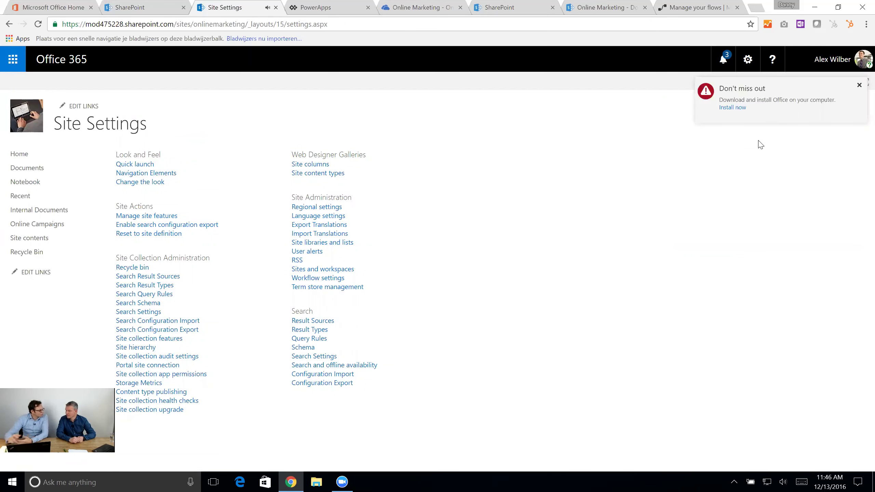
click(139, 185)
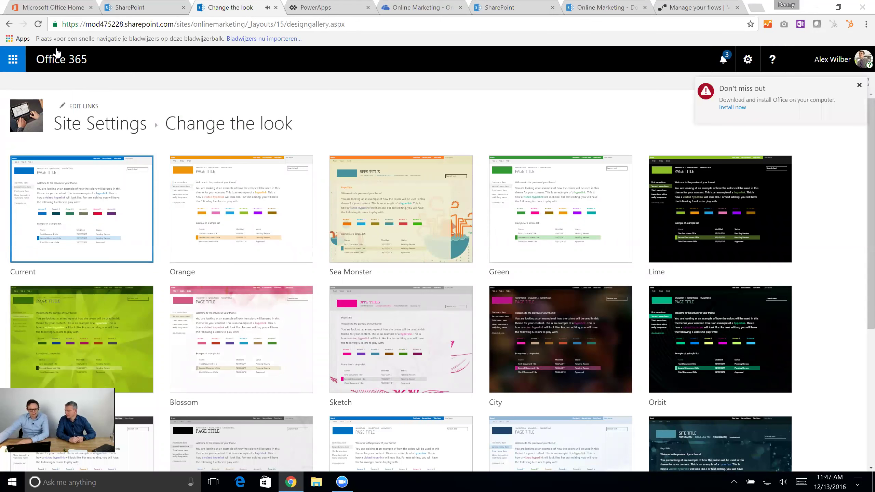
click(9, 25)
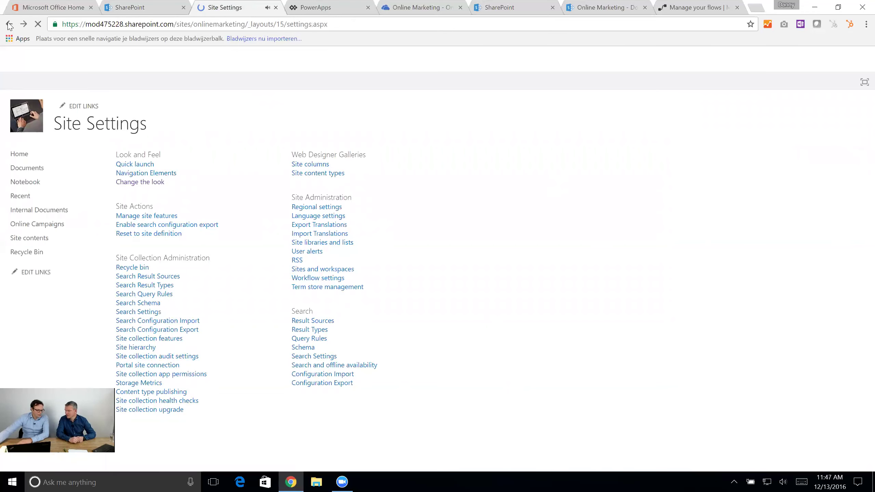
click(10, 25)
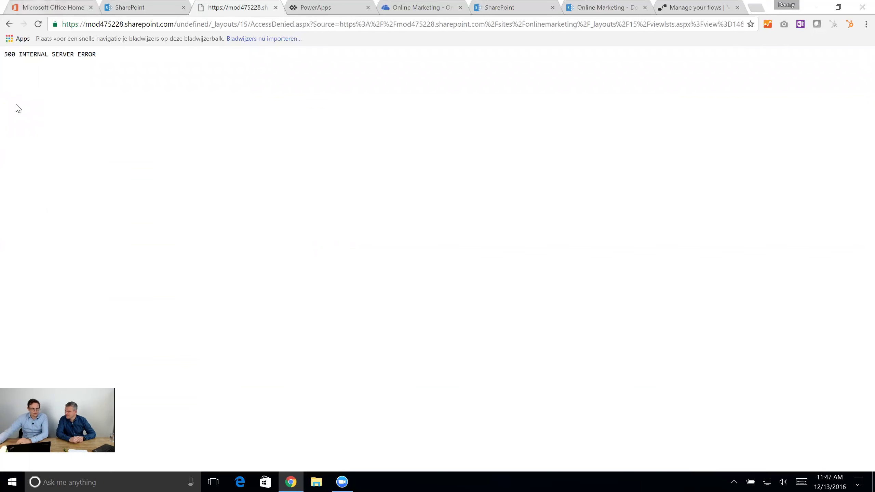
click(9, 25)
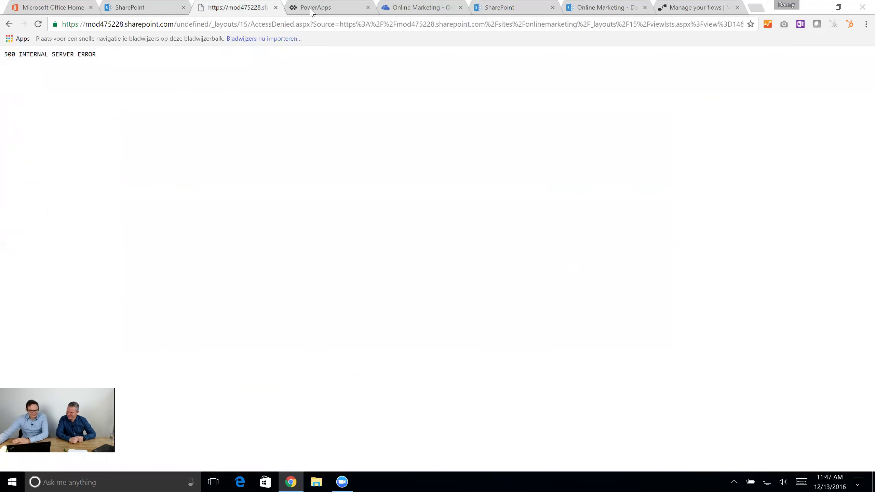
Close the browser tab with the server error and reopen the Online Marketing site from the followed sites in SharePoint.
double_click(786, 15)
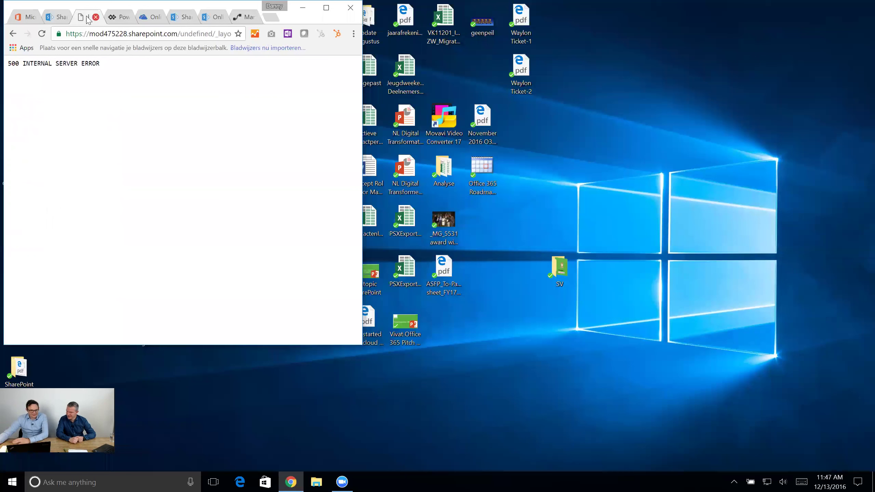
drag(96, 8, 148, 108)
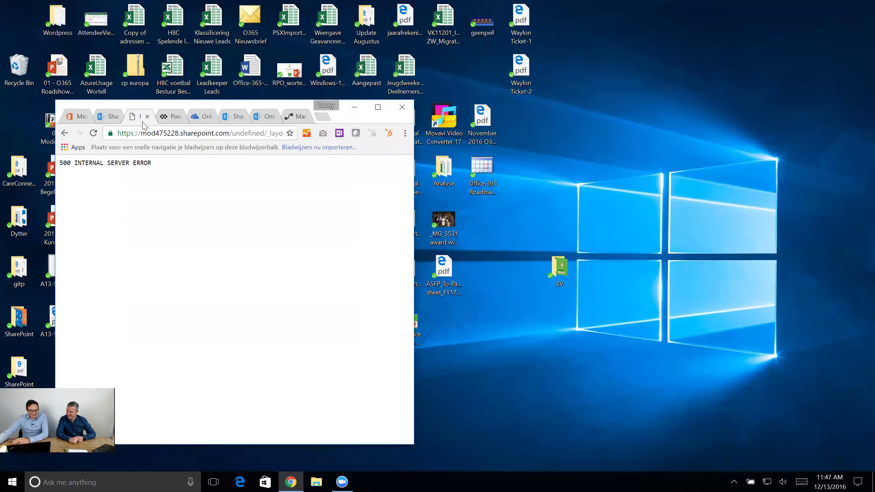
click(270, 135)
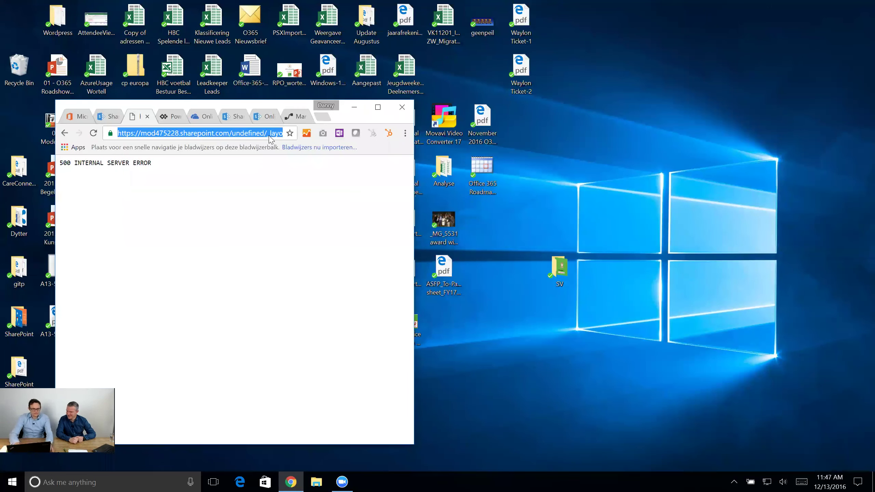
click(148, 116)
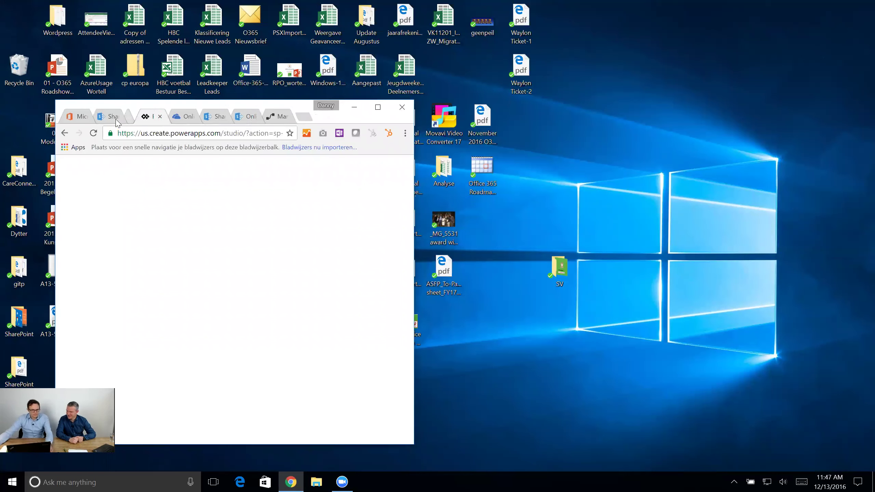
click(114, 118)
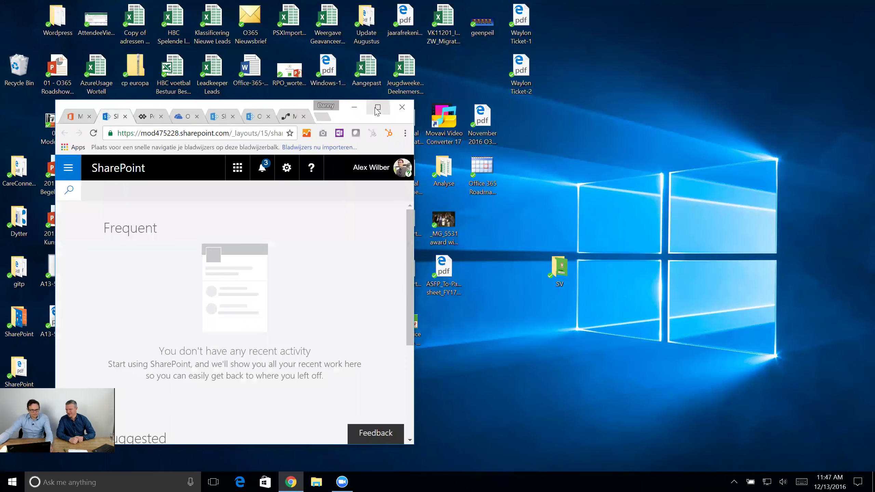
click(377, 109)
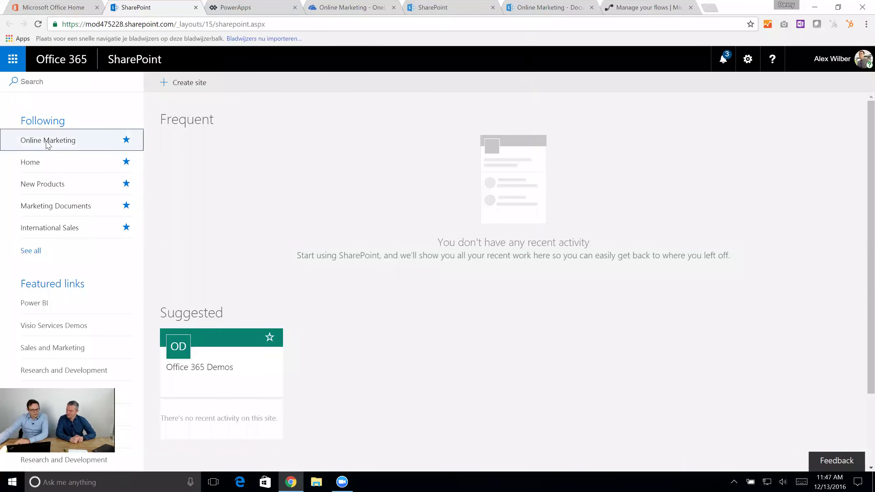
click(47, 142)
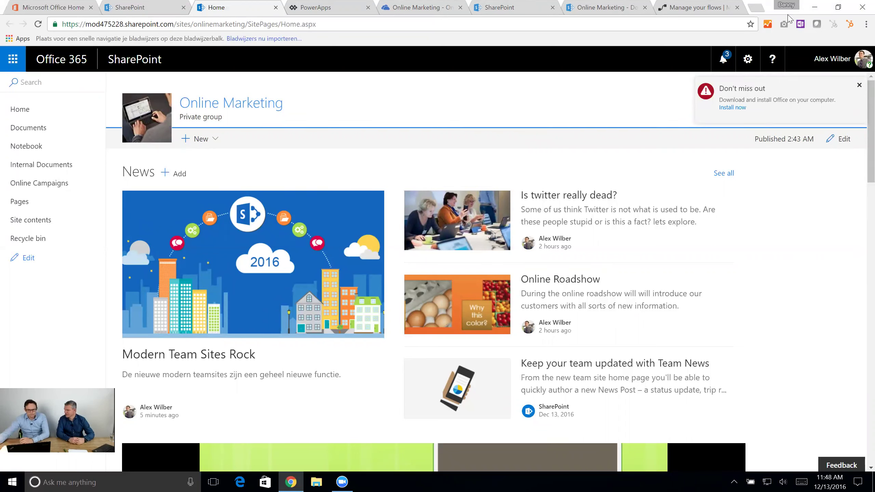
Shrink the browser window to a narrow, phone-like width and dismiss the Office install notice to view the home page's responsive layout.
double_click(780, 7)
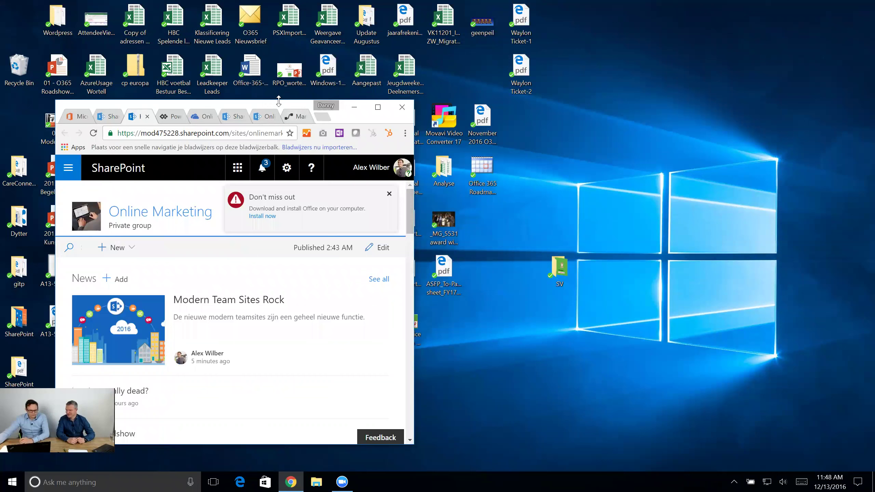
drag(279, 109, 374, 34)
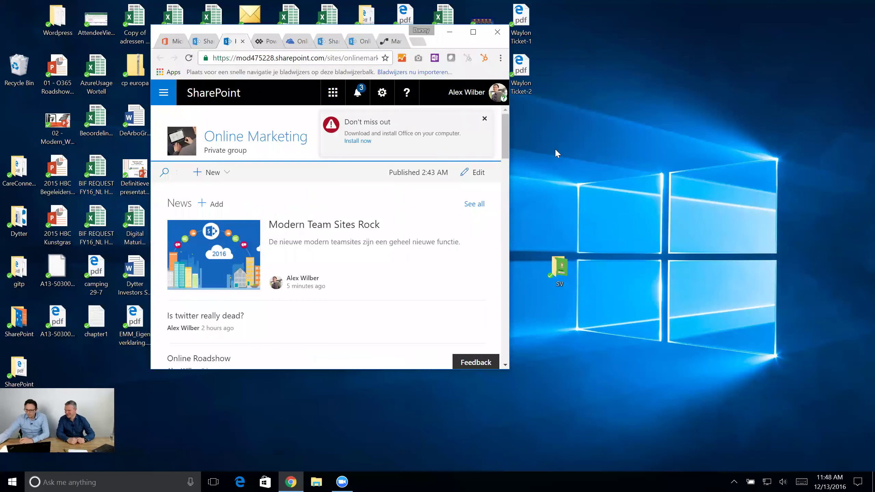
click(484, 118)
drag(511, 137, 356, 121)
scroll(336, 198, down, 3)
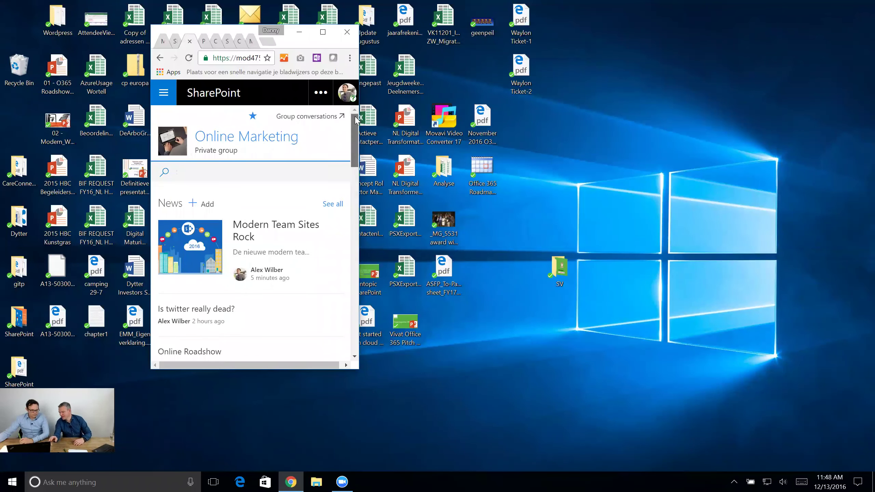
Show and hide the collapsed site navigation and the collapsed header options in the narrow layout of the Online Marketing site.
click(164, 93)
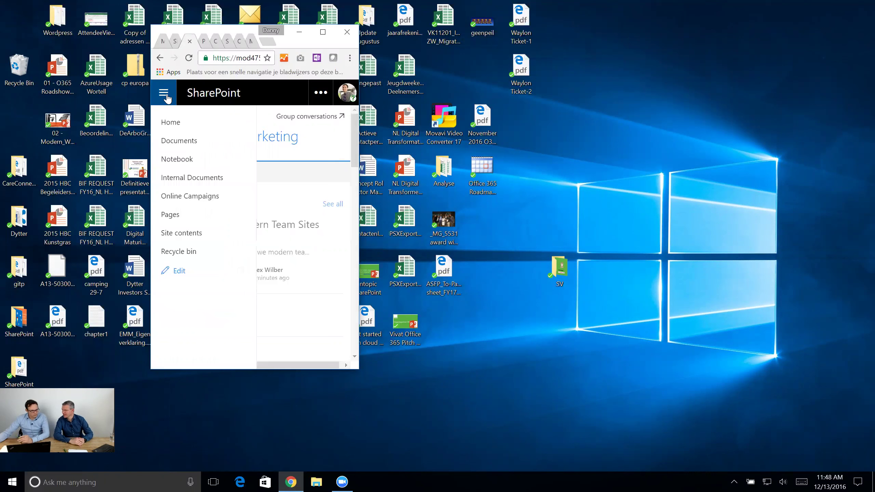
click(166, 98)
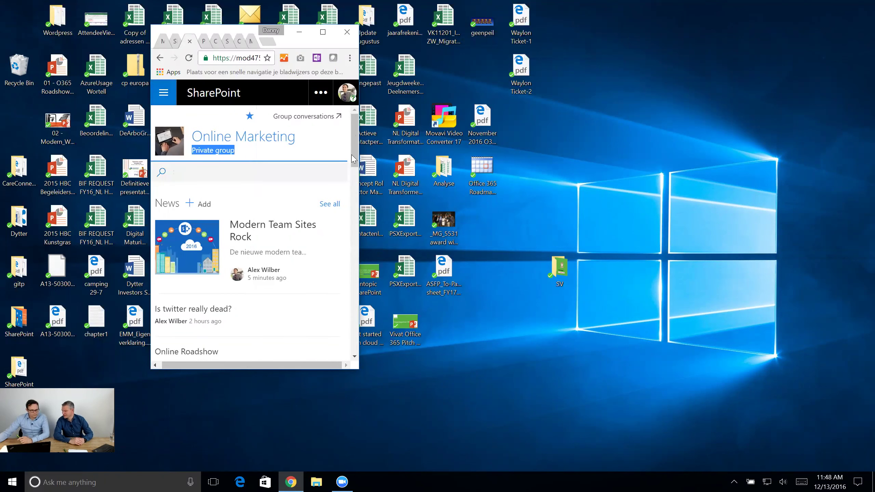
drag(355, 159, 333, 122)
click(322, 96)
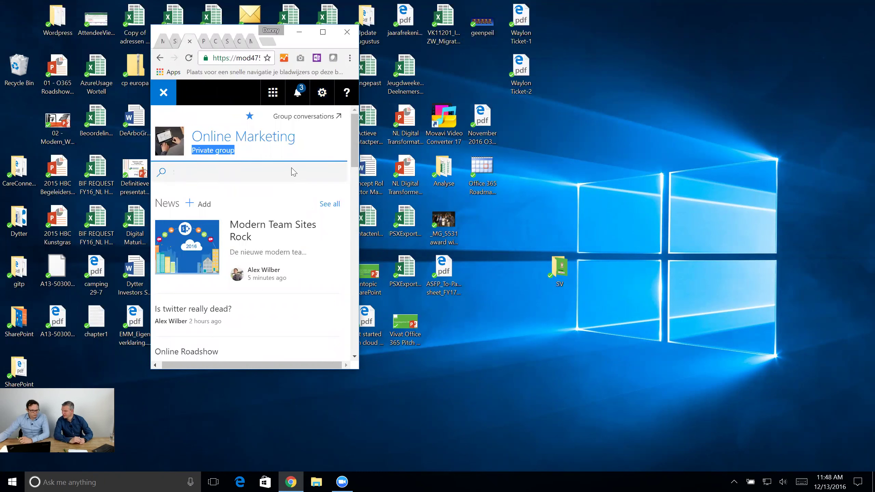
click(284, 155)
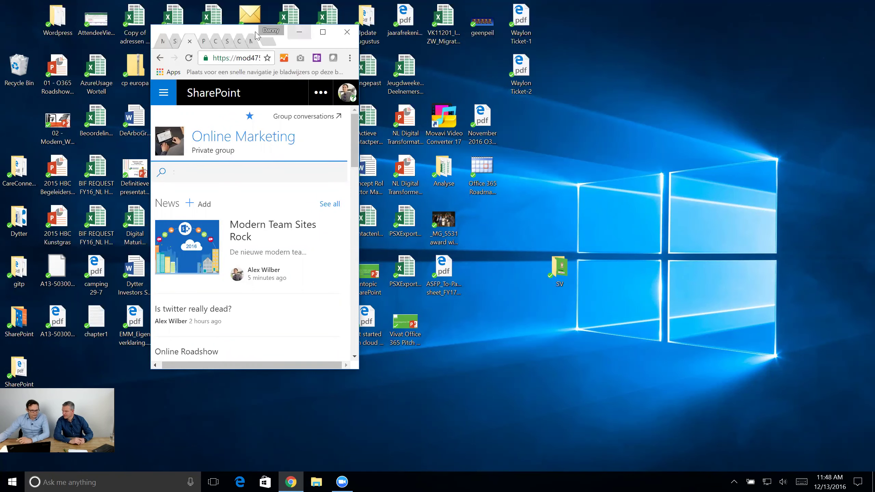
Maximize the browser window again and open the Pages library of the Online Marketing site.
double_click(279, 30)
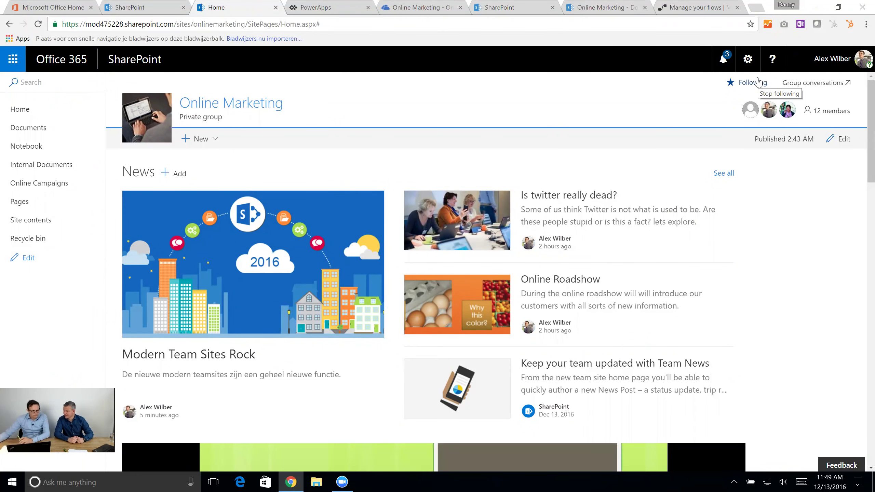
click(31, 204)
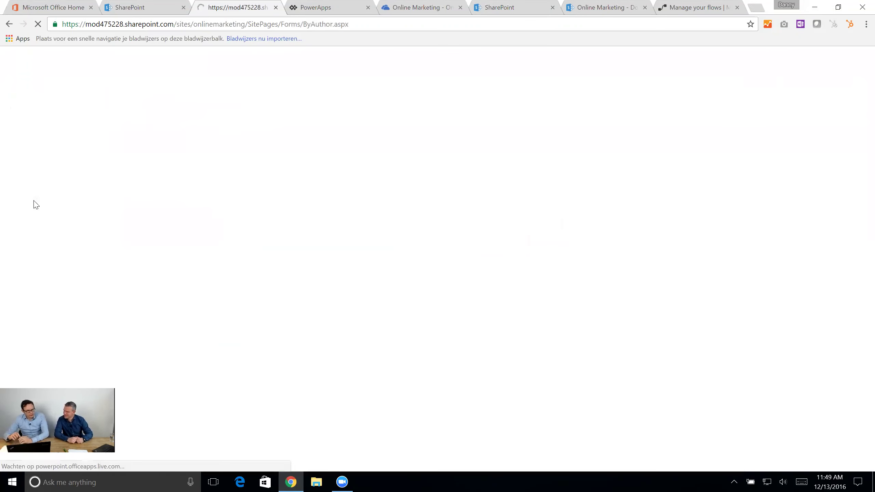